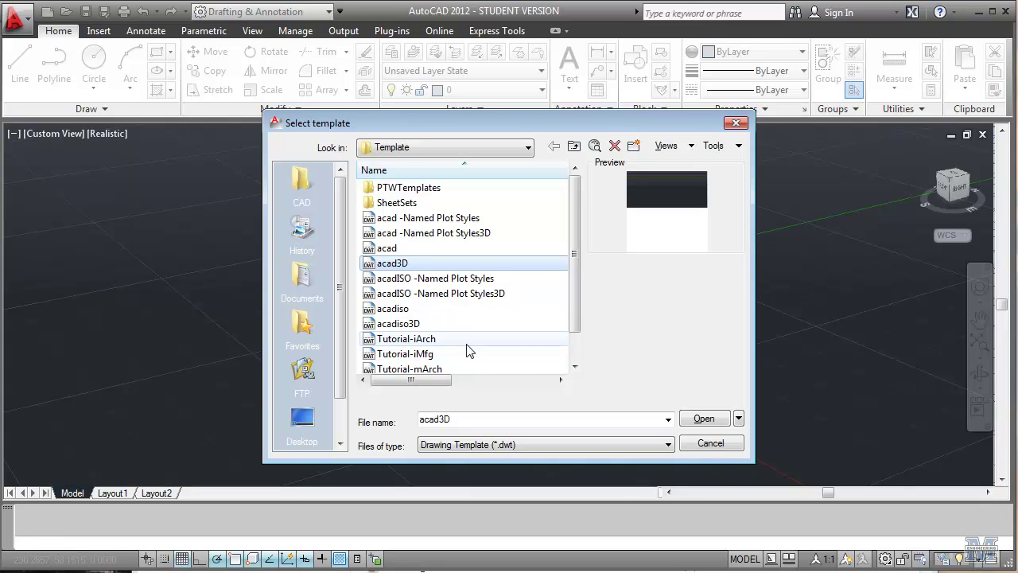
Start a new drawing from the acad3D template and switch to the 3D Basics workspace.
double_click(416, 264)
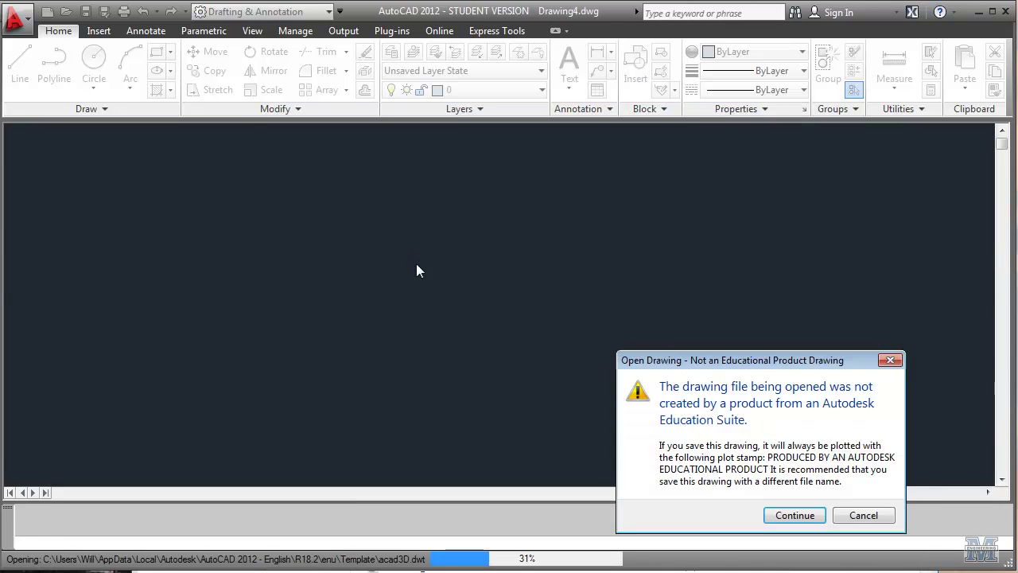
click(805, 517)
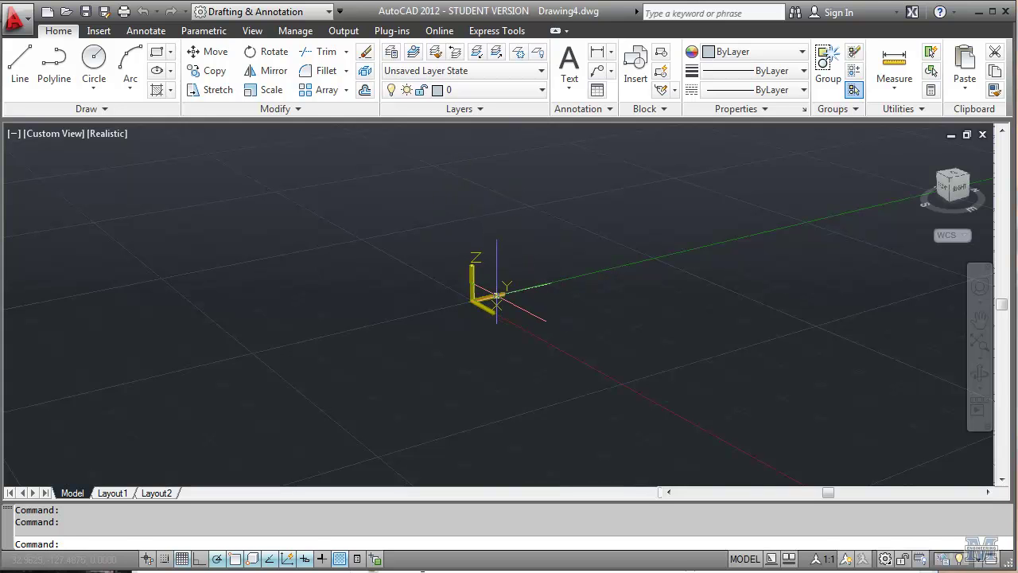
click(328, 12)
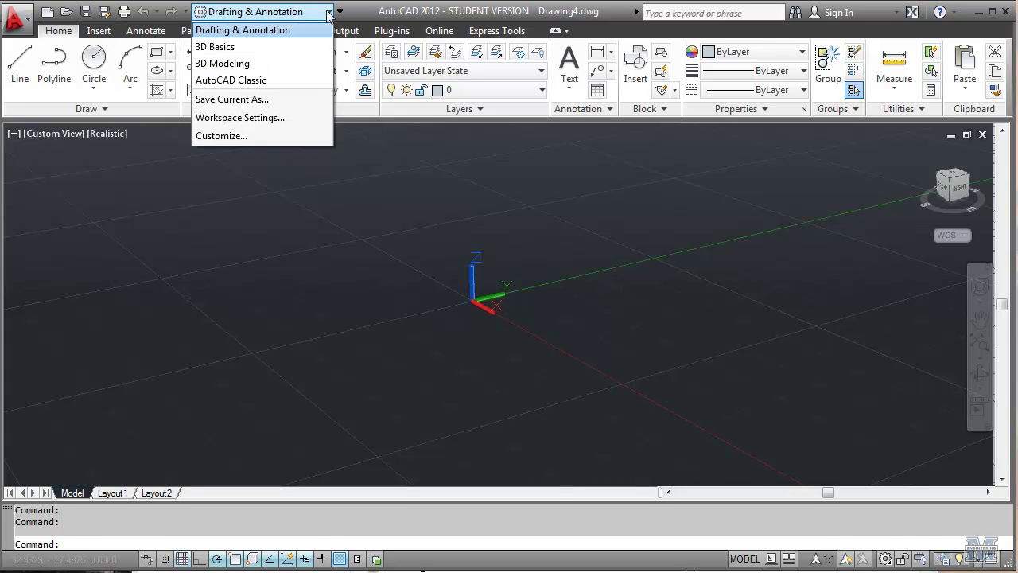
click(296, 48)
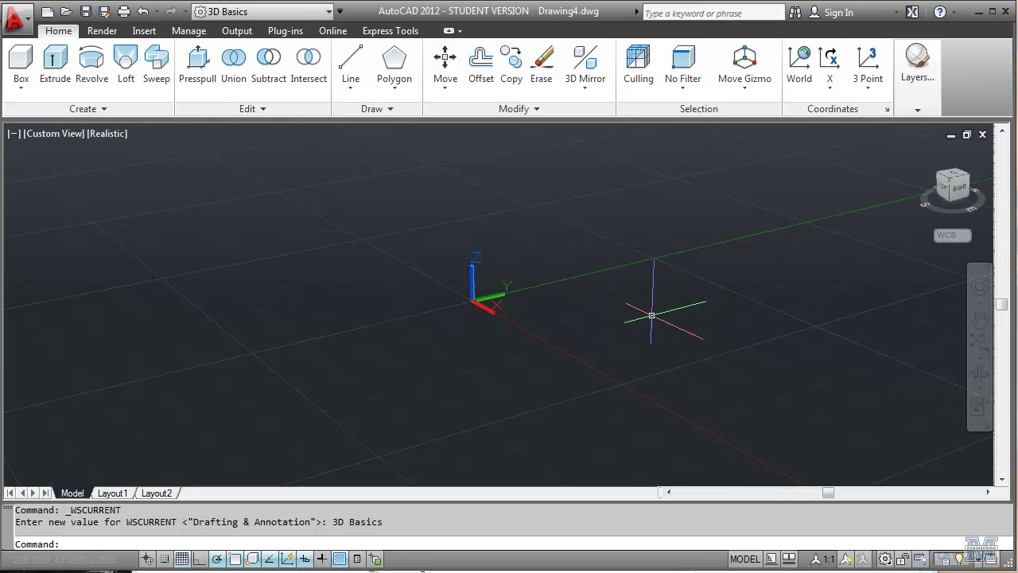
Draw a box solid left of the origin from two picked base corners and a picked height.
click(18, 68)
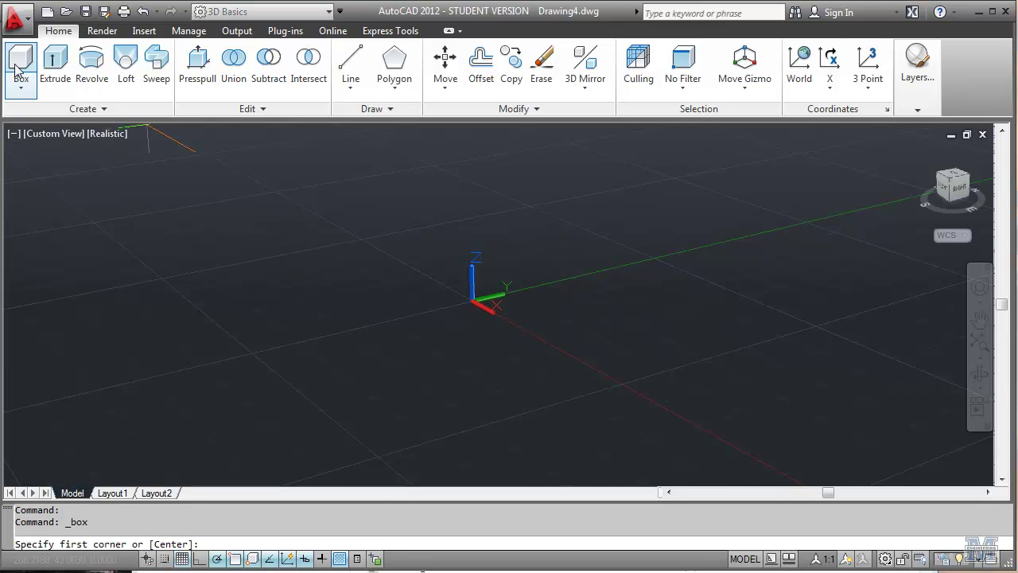
click(233, 284)
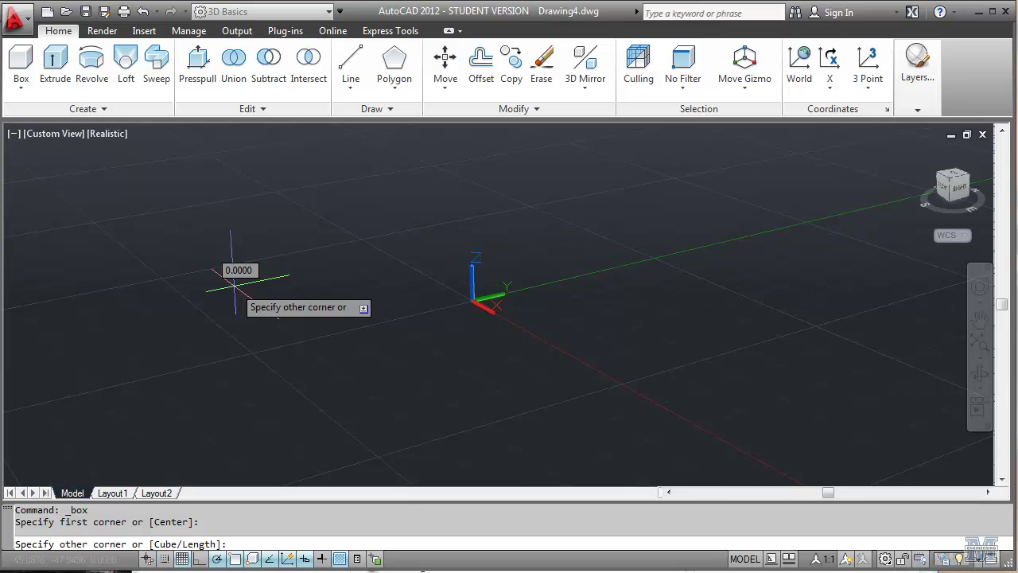
click(247, 395)
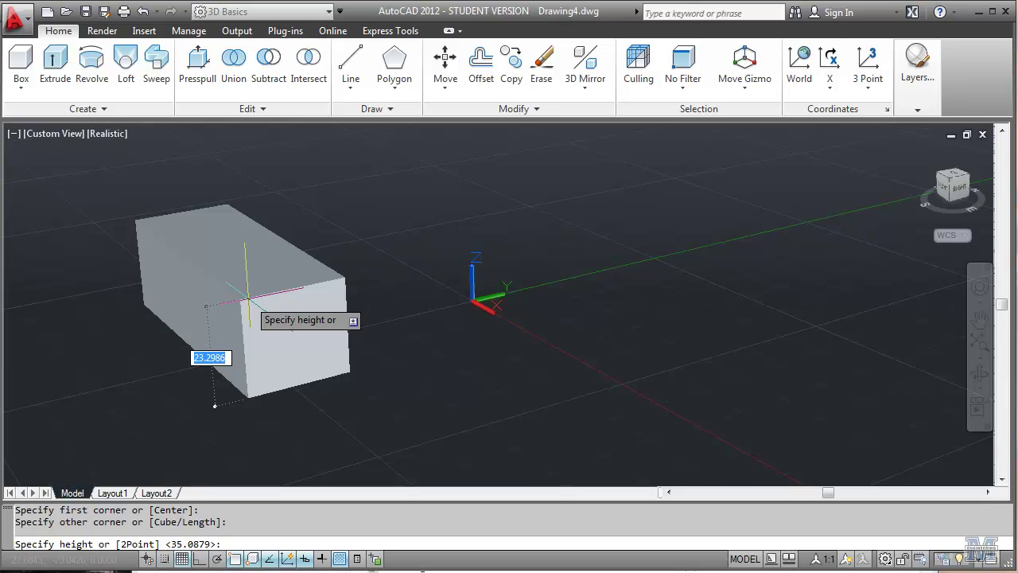
click(247, 299)
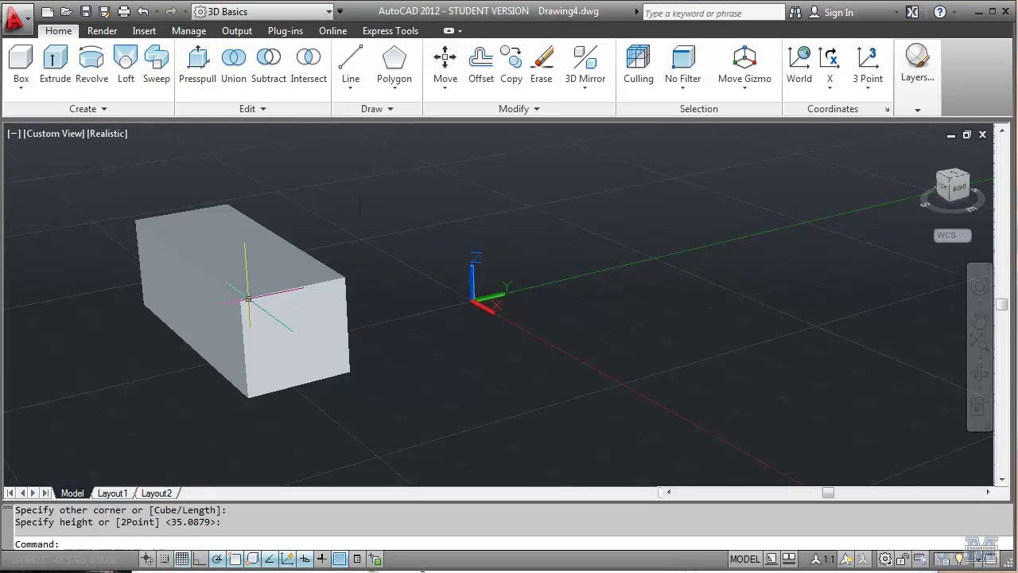
click(557, 318)
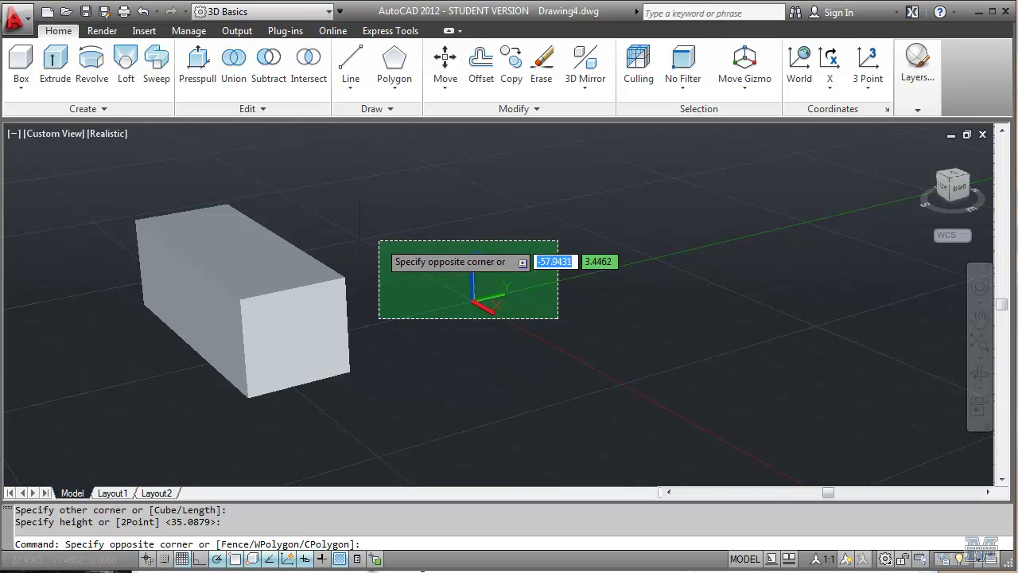
Browse the list of primitive solid types, then close it.
click(379, 242)
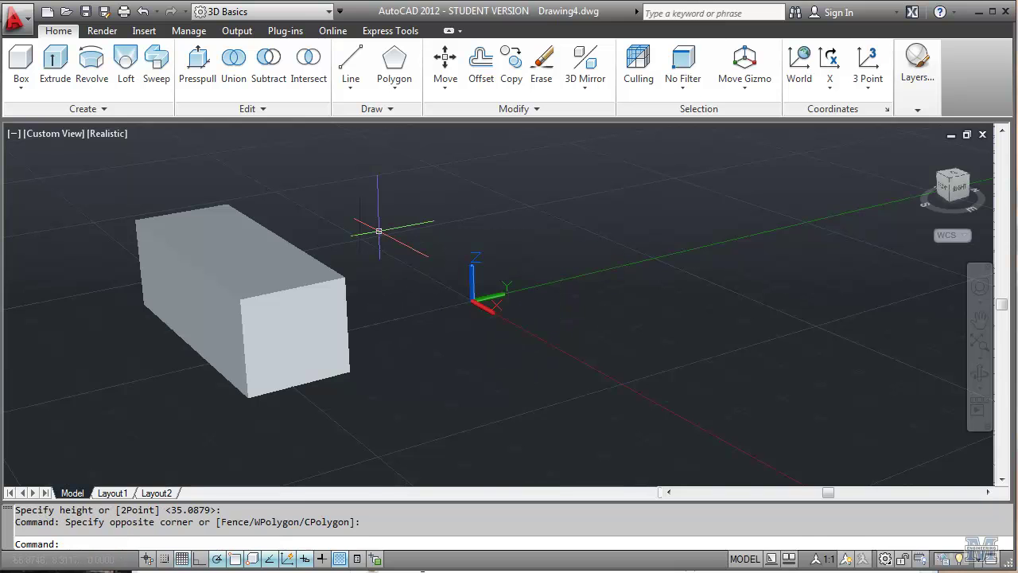
click(24, 89)
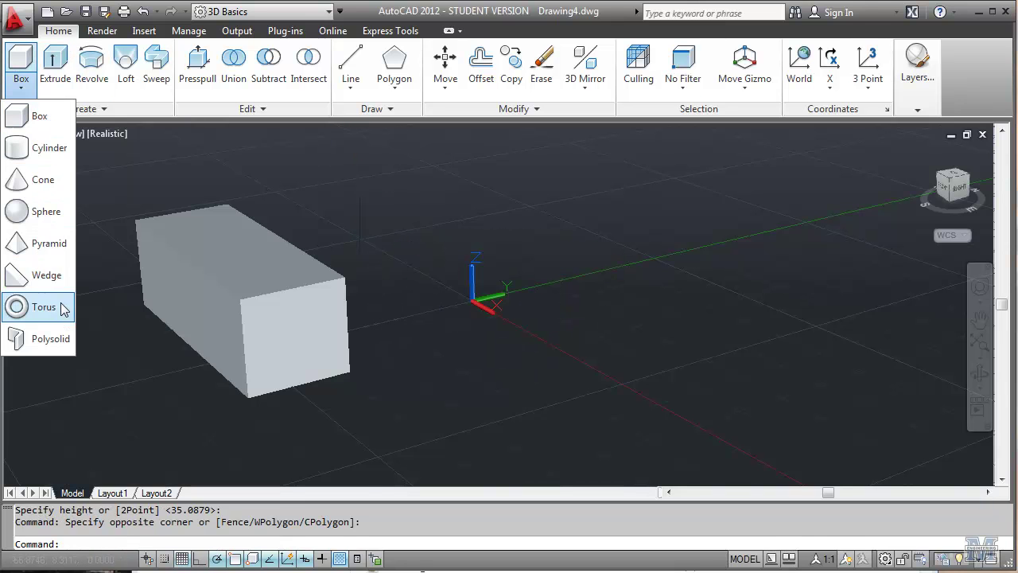
click(121, 207)
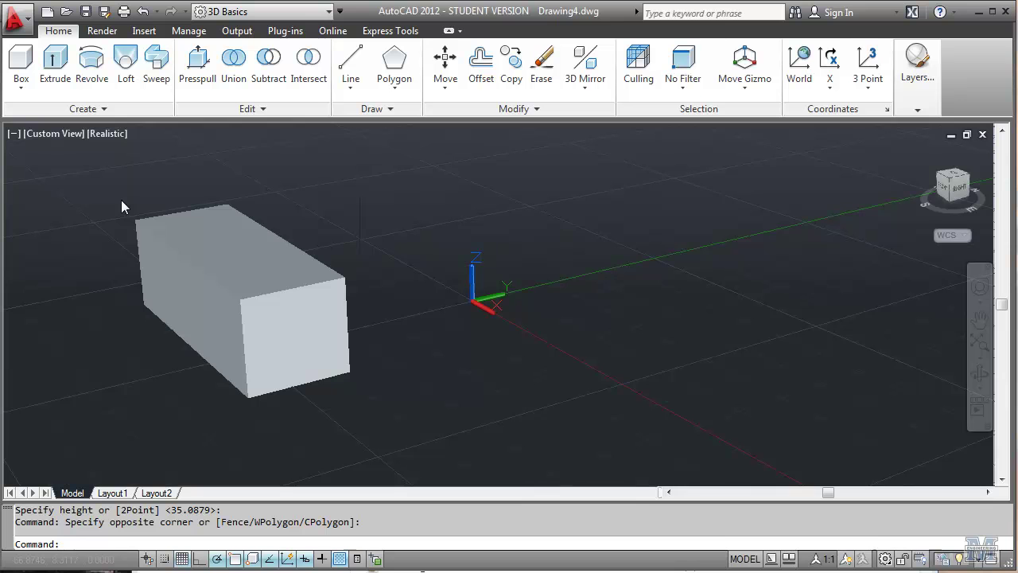
Switch to the Top view, pan the origin into view, and turn on dynamic input.
click(951, 184)
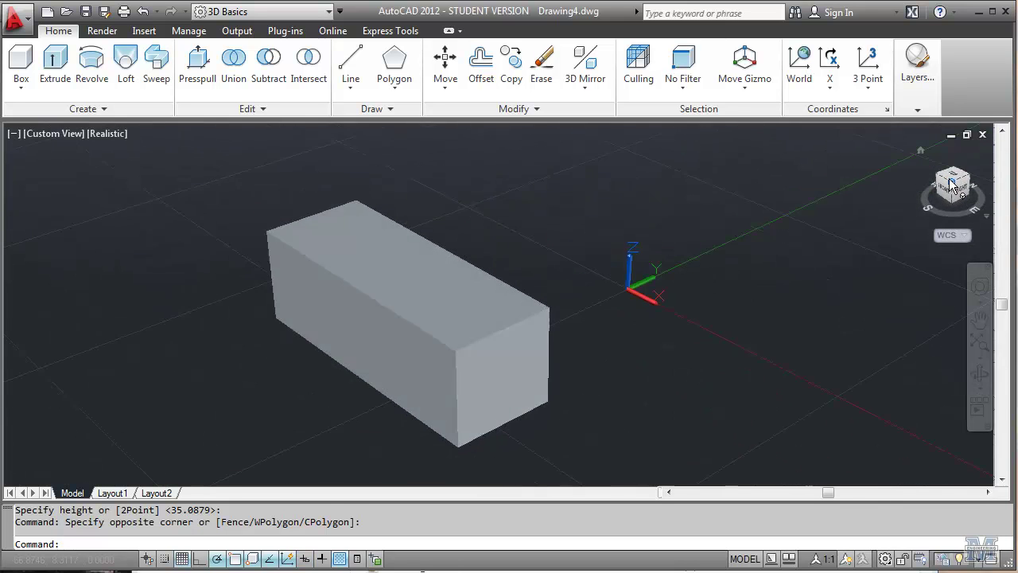
click(954, 180)
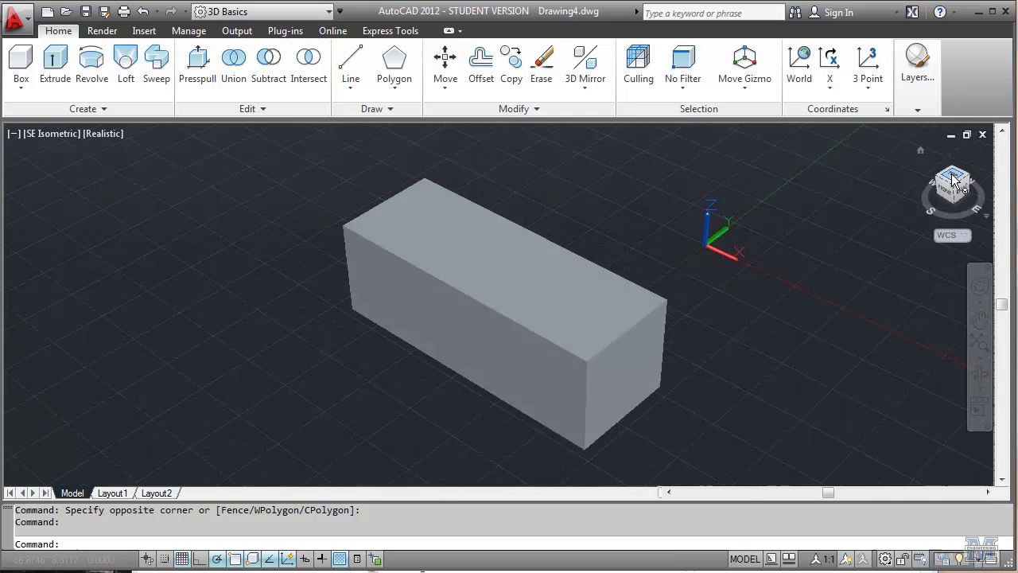
middle_drag(725, 181, 752, 373)
key(F12)
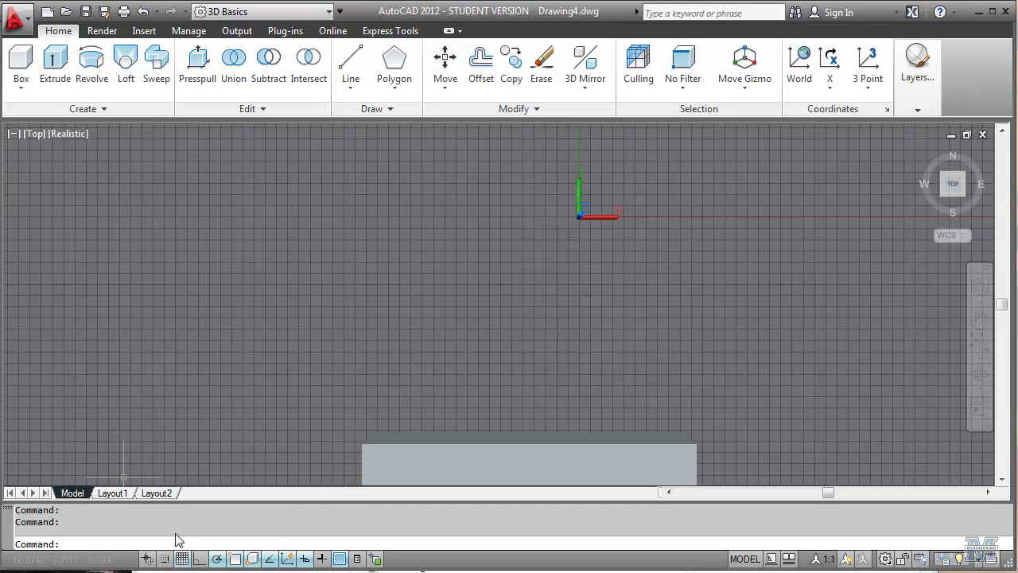
Hide the grid and draw a closed four-vertex polyline profile above the box.
click(182, 559)
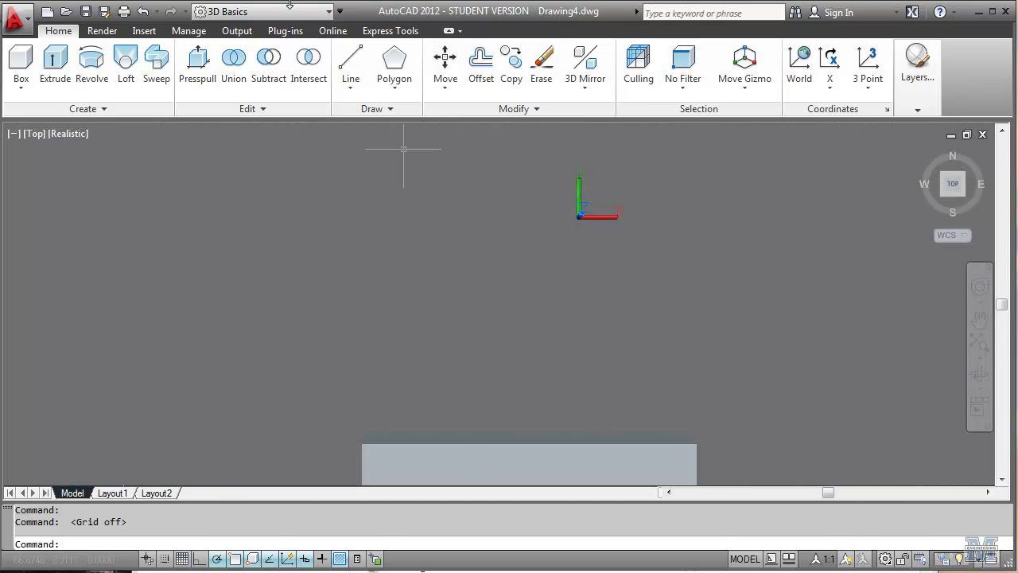
click(355, 94)
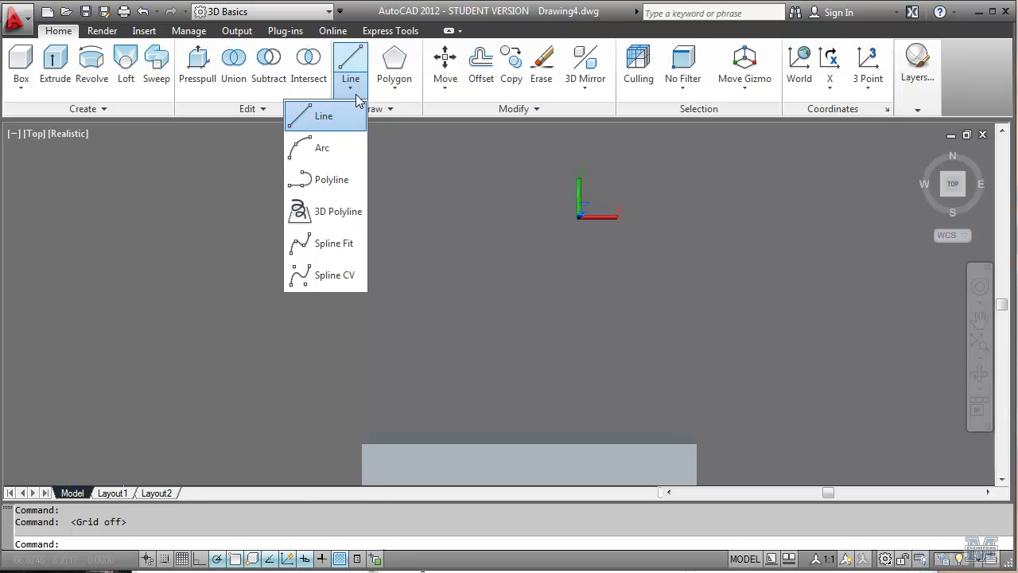
click(354, 180)
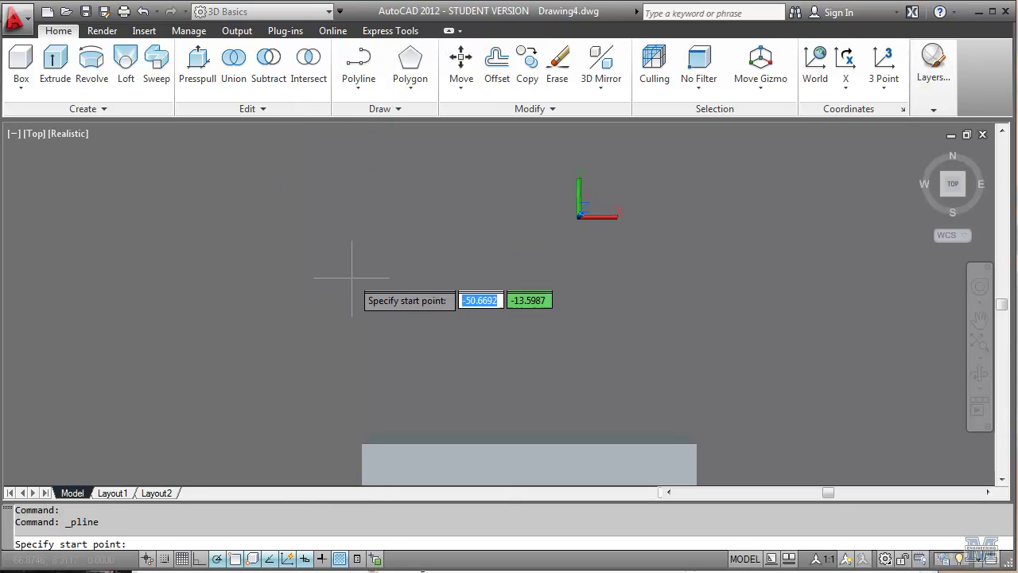
click(343, 313)
click(393, 184)
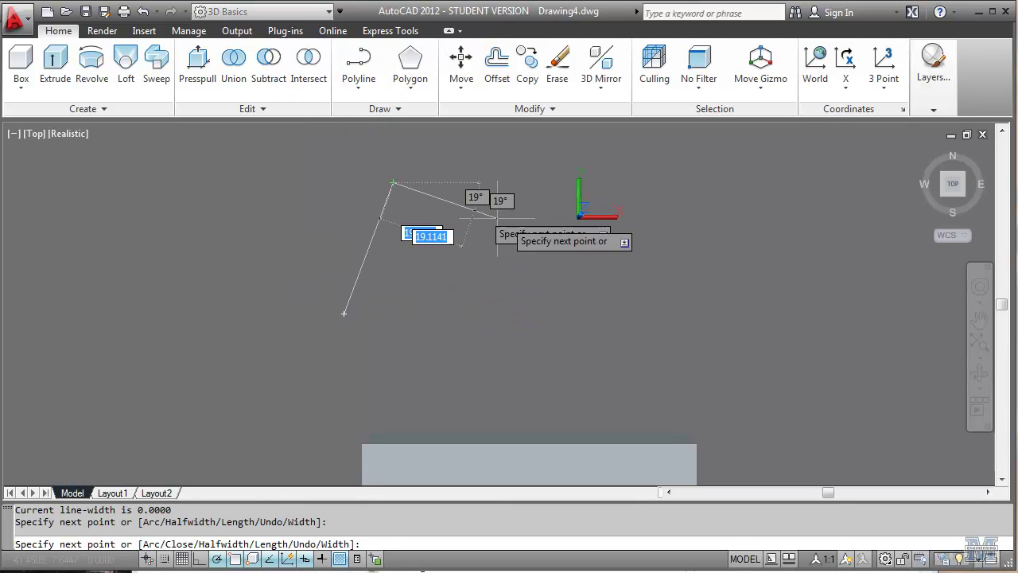
click(630, 308)
click(464, 401)
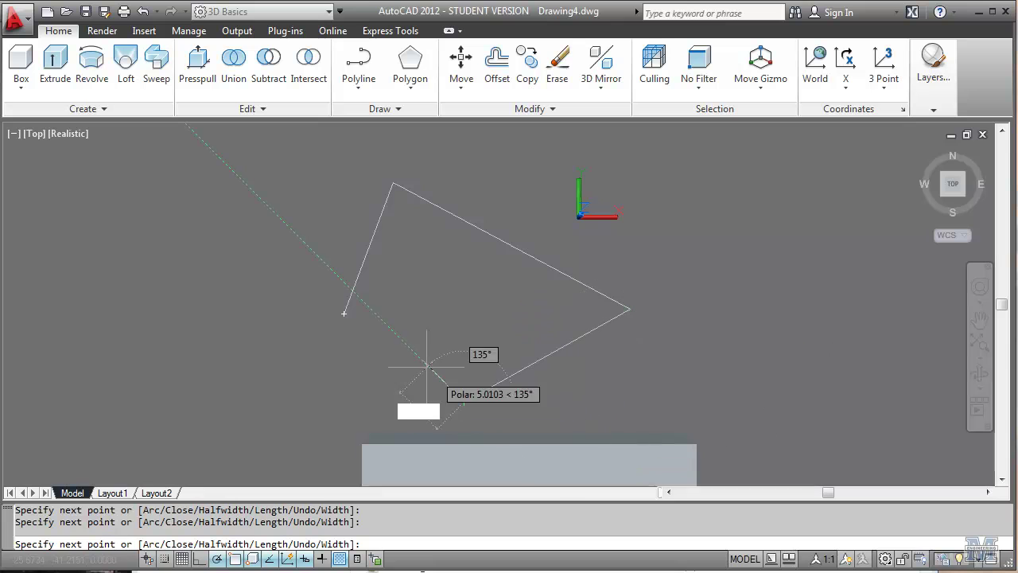
click(343, 313)
key(Return)
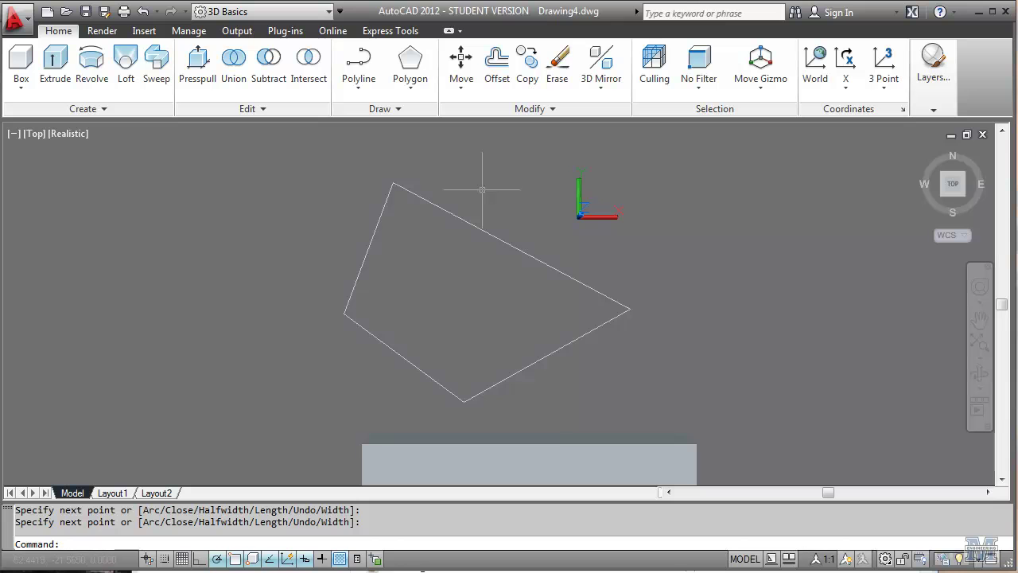
Start Extrude and turn the view from Top to an angled right-side 3D view.
click(55, 70)
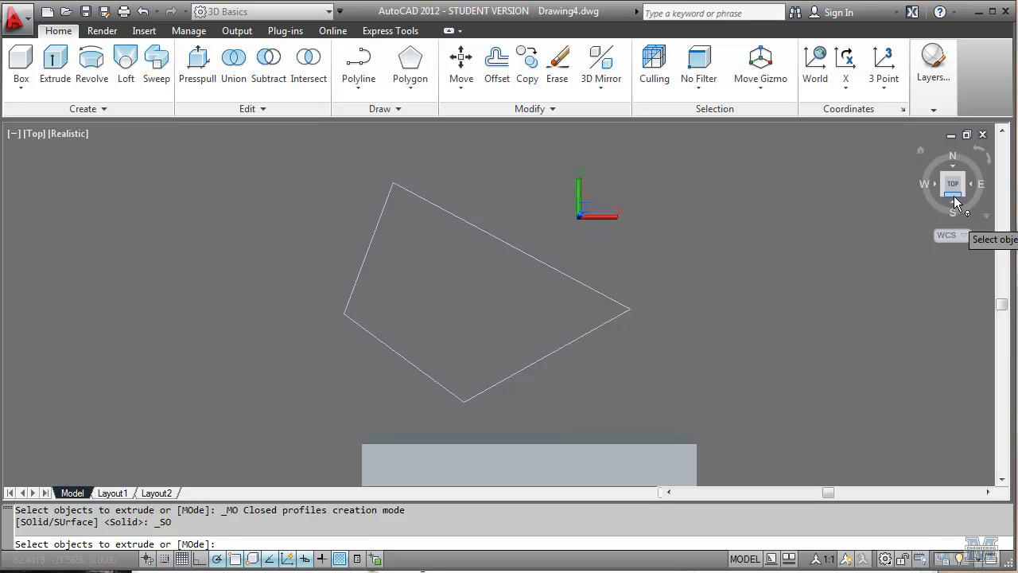
click(953, 199)
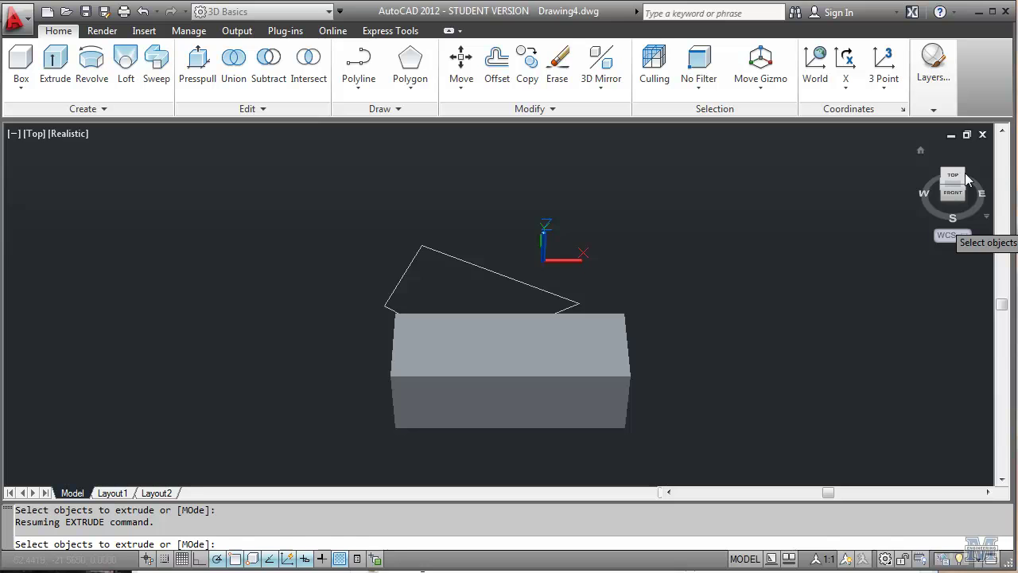
click(964, 182)
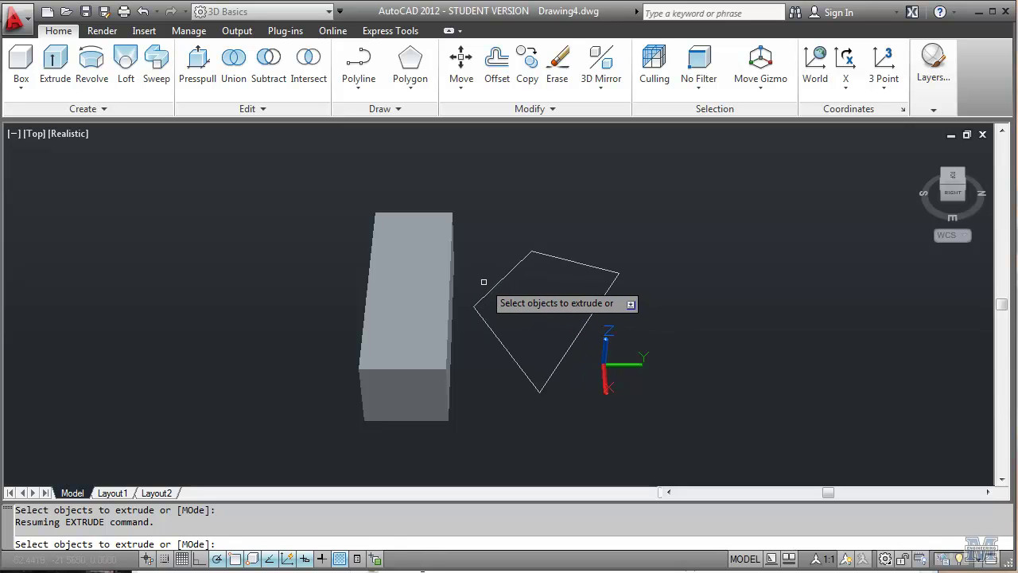
Extrude the four-sided polyline profile 30 units high into a solid.
click(55, 76)
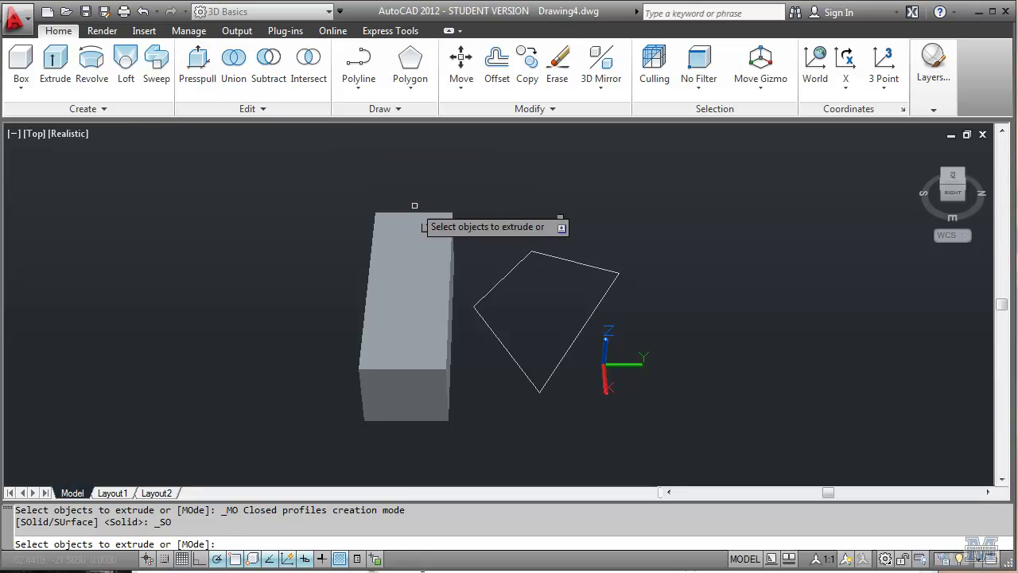
click(483, 318)
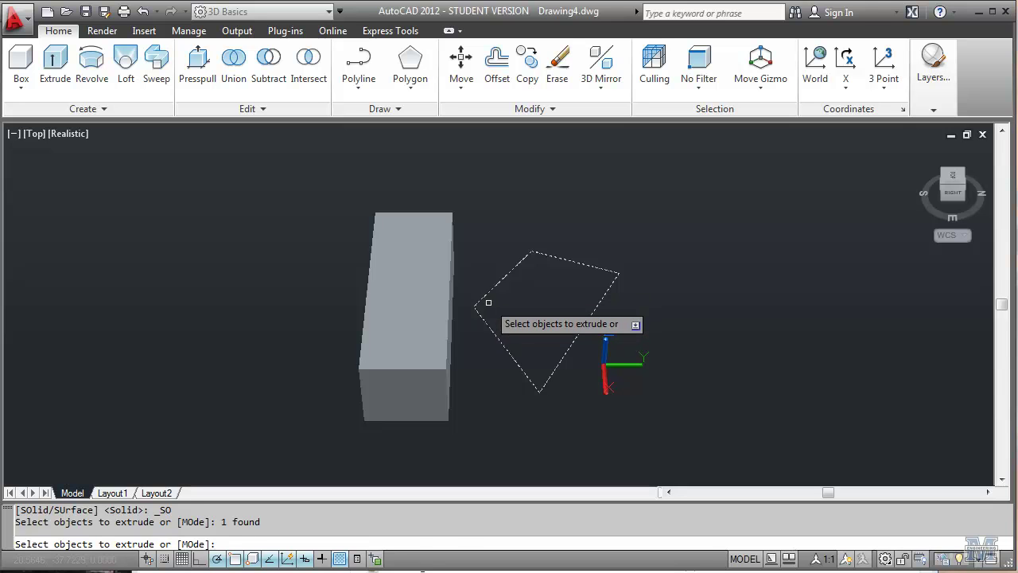
key(Return)
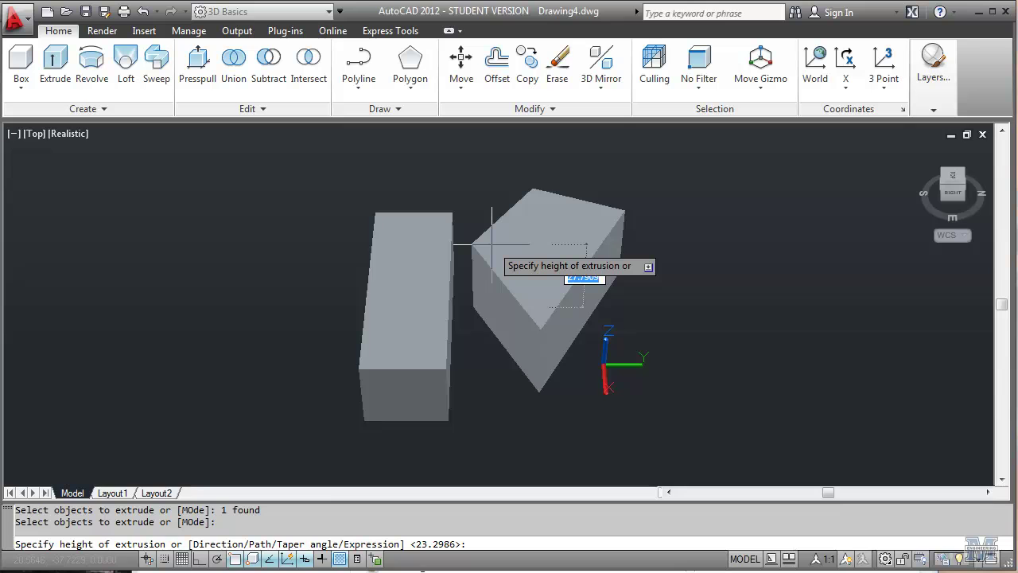
text(30)
key(Return)
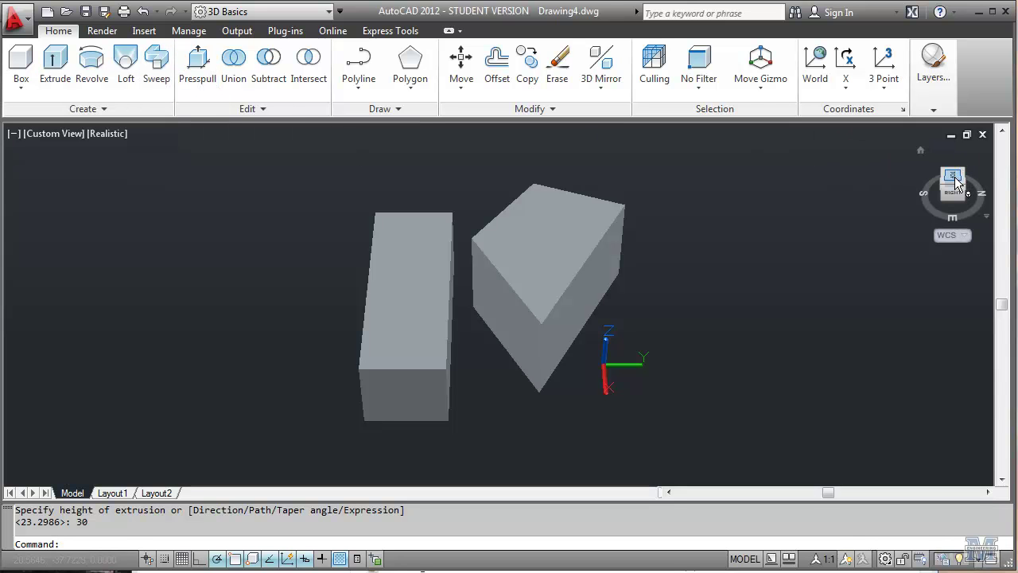
From the Top view, draw a polyline path: two arcs, then a long straight run right.
click(954, 178)
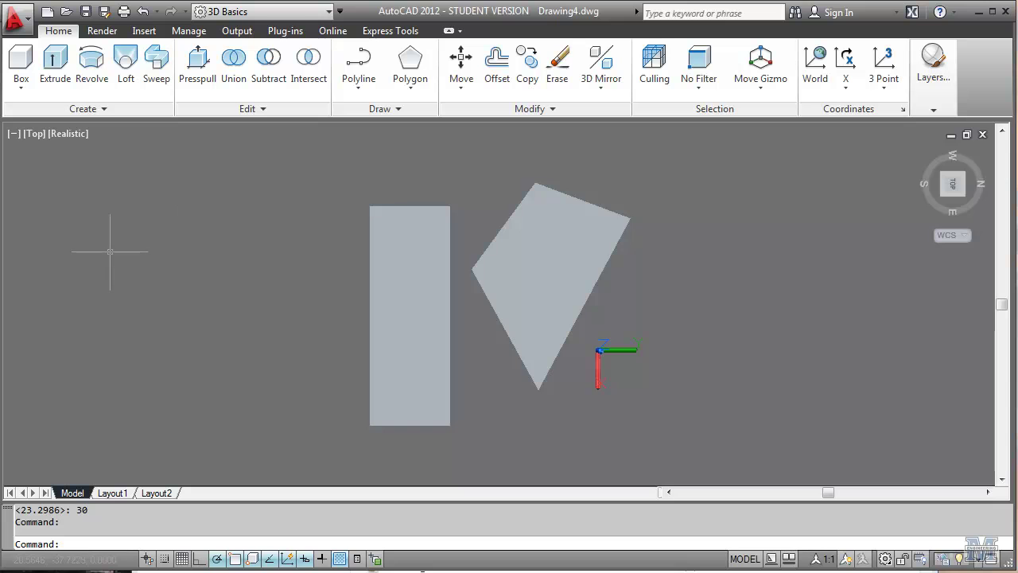
click(355, 76)
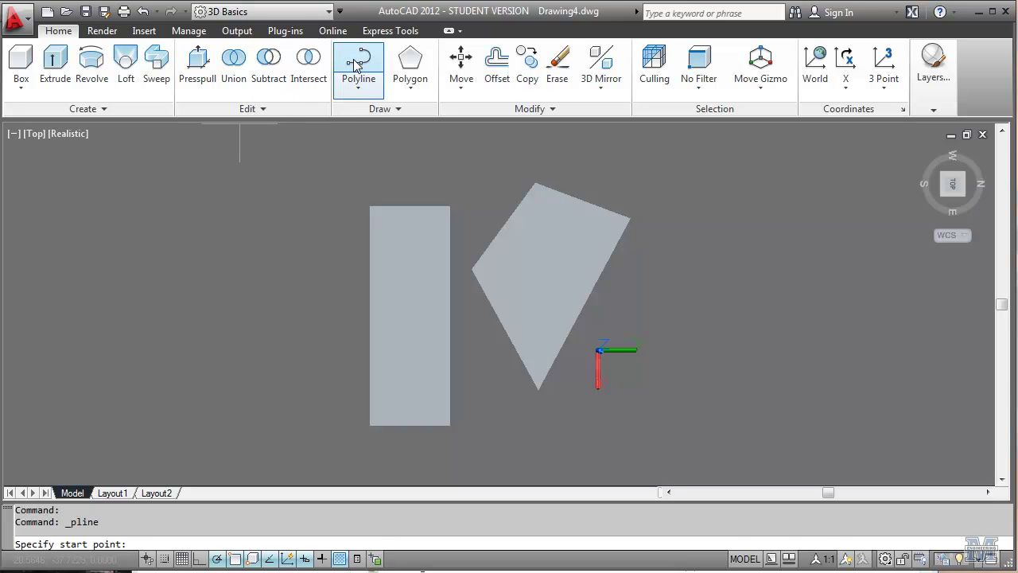
click(91, 278)
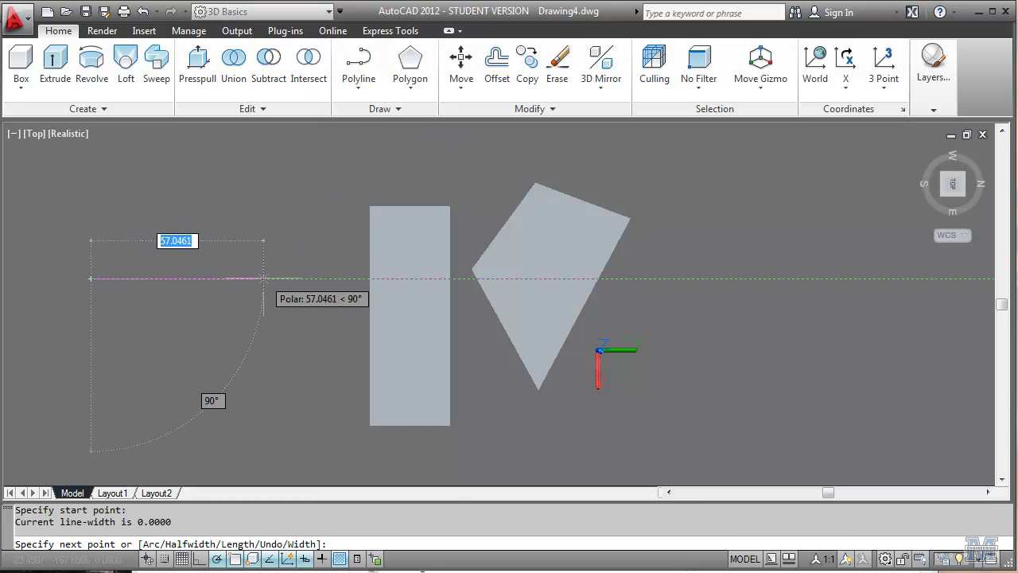
text(a)
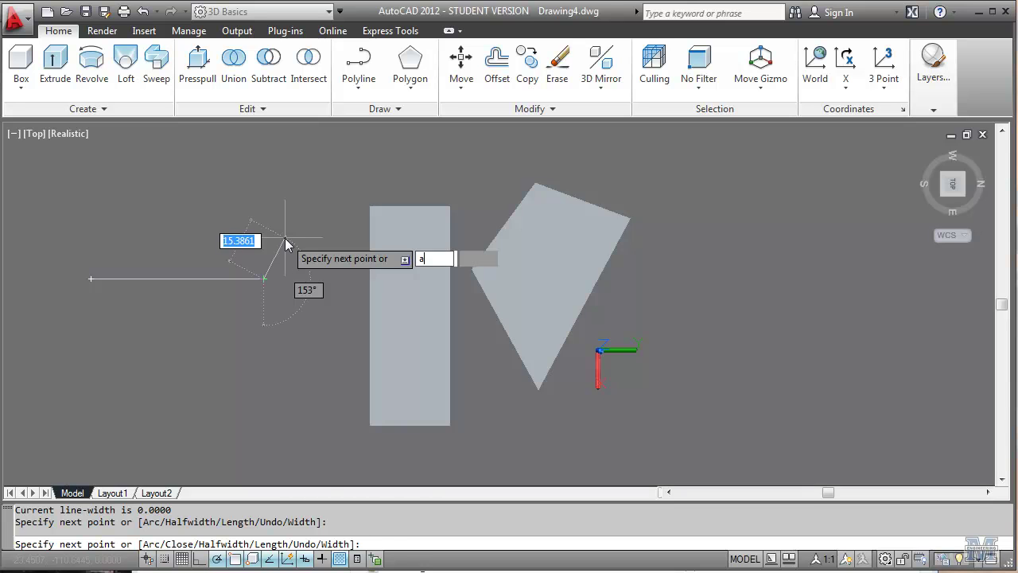
key(Return)
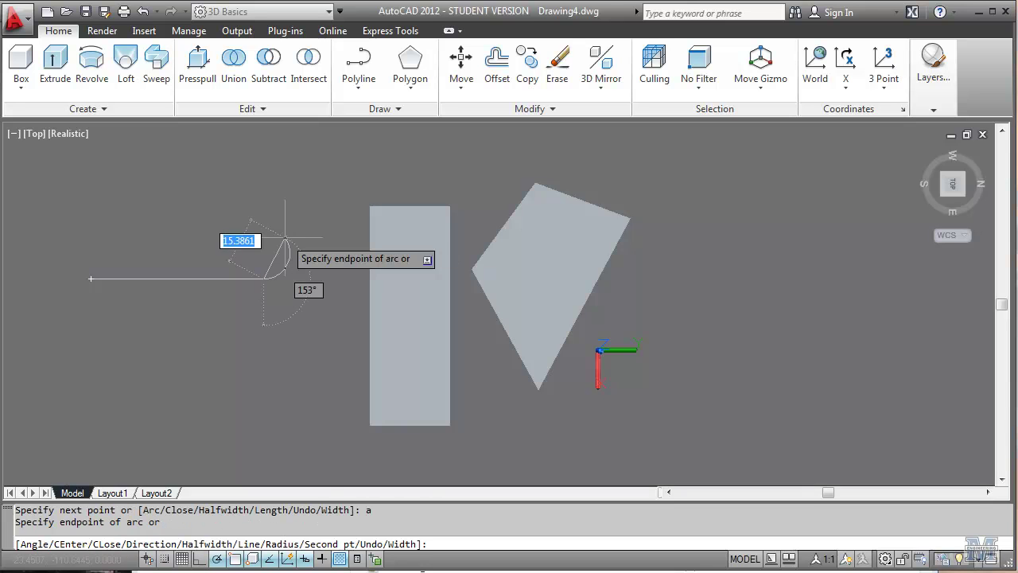
click(340, 181)
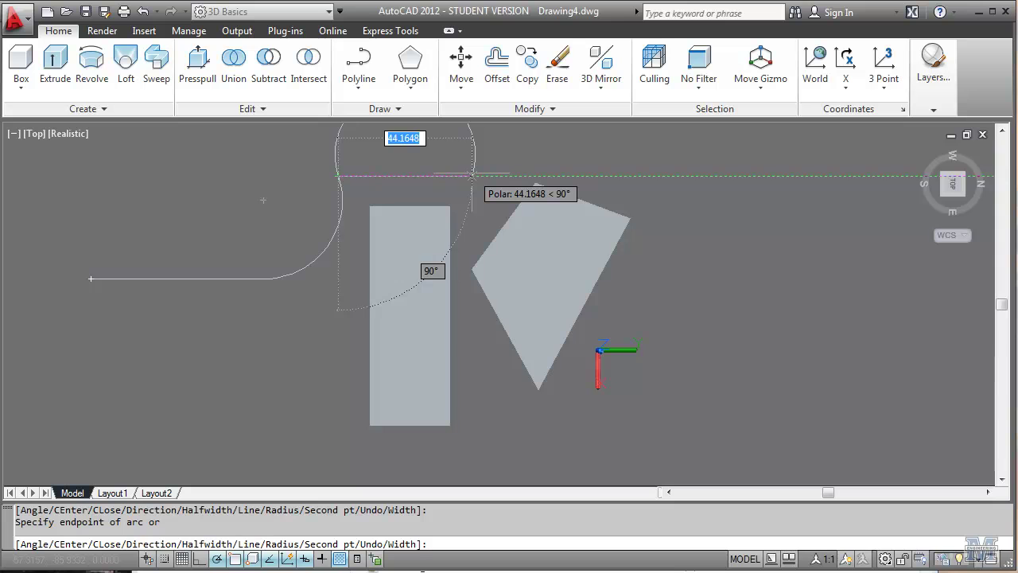
click(380, 131)
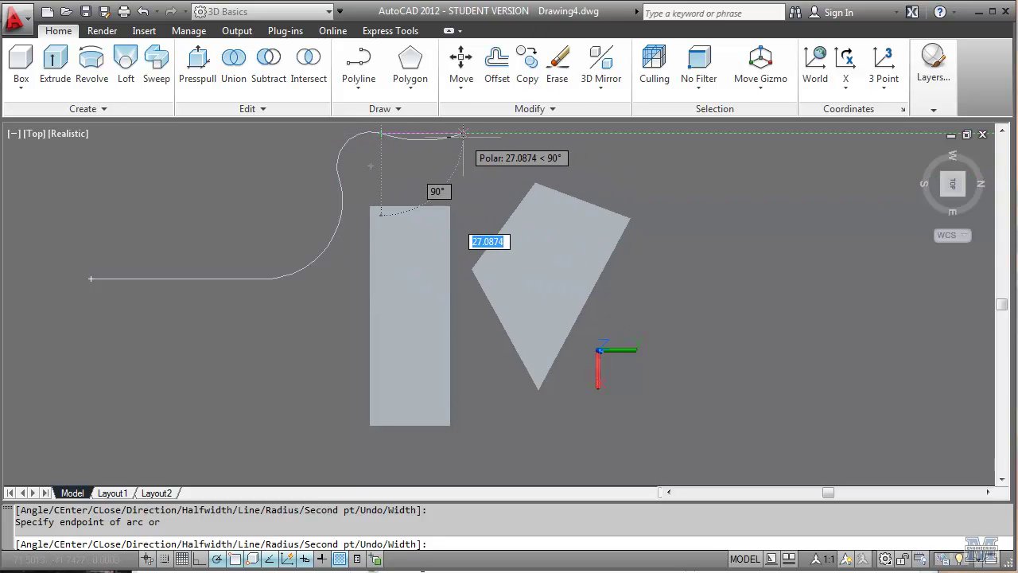
text(l)
key(Return)
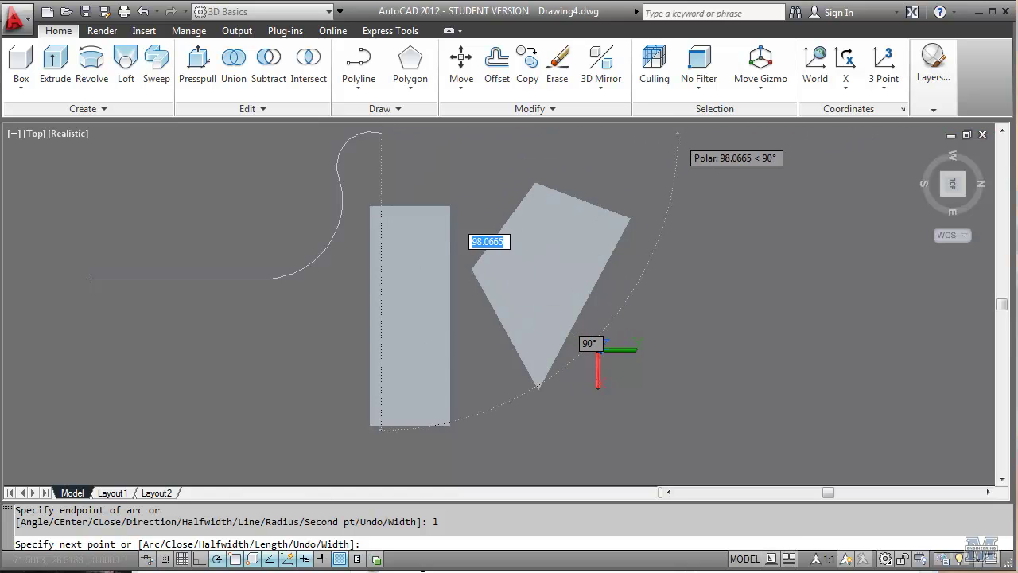
click(679, 133)
key(Return)
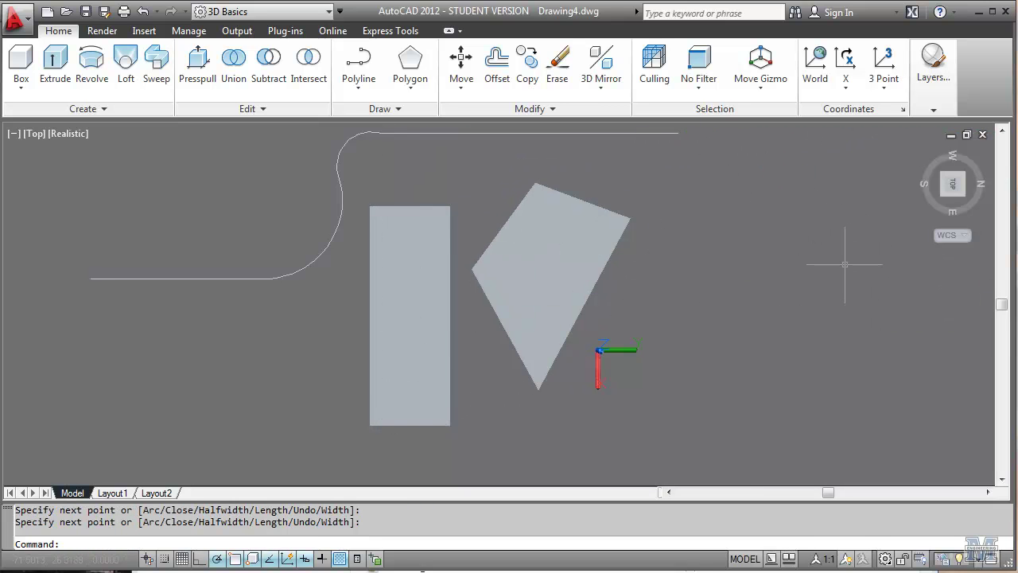
Switch to the Back view, begin a circle at the path end, then cancel it.
click(967, 187)
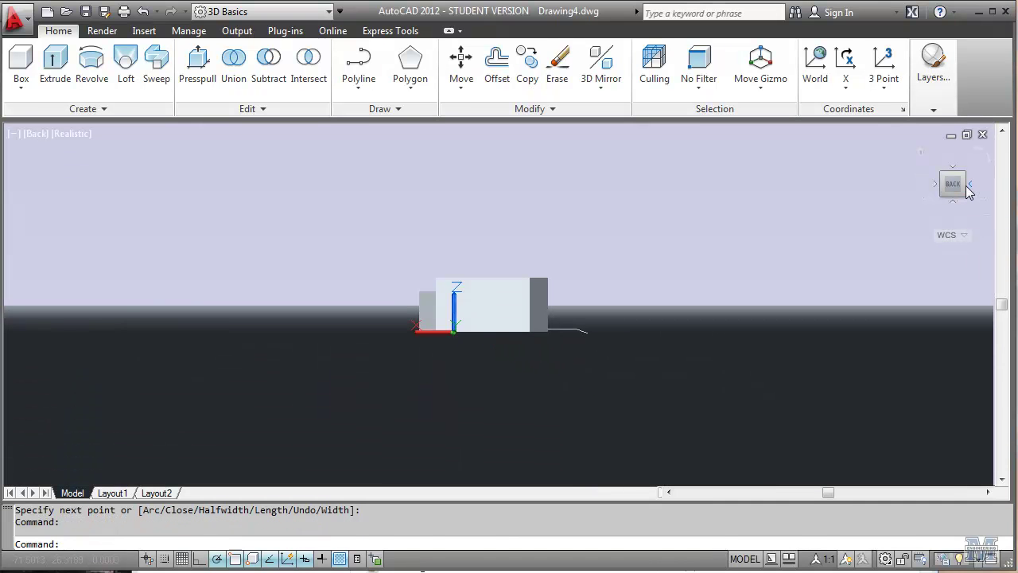
click(358, 88)
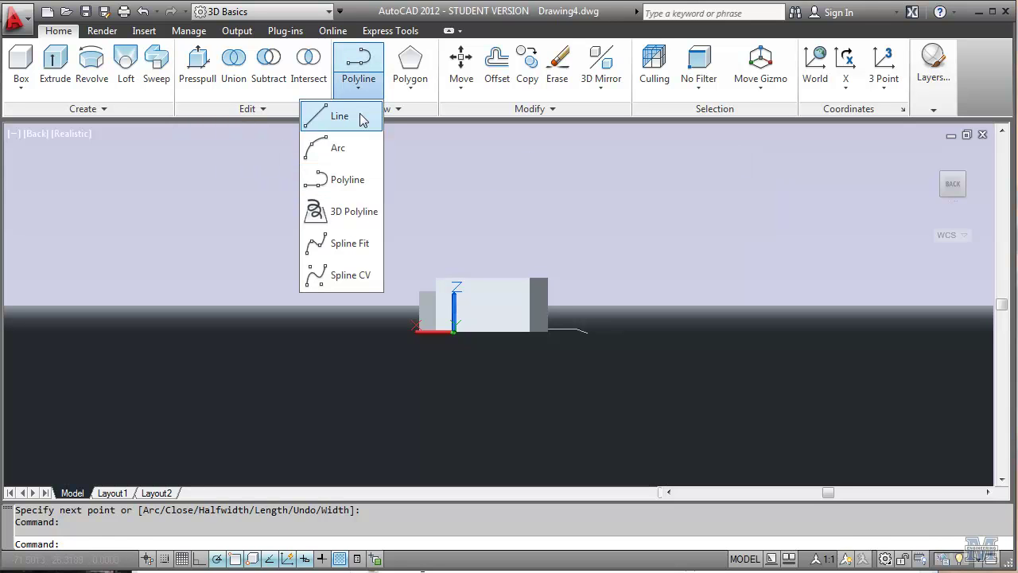
click(411, 89)
click(405, 176)
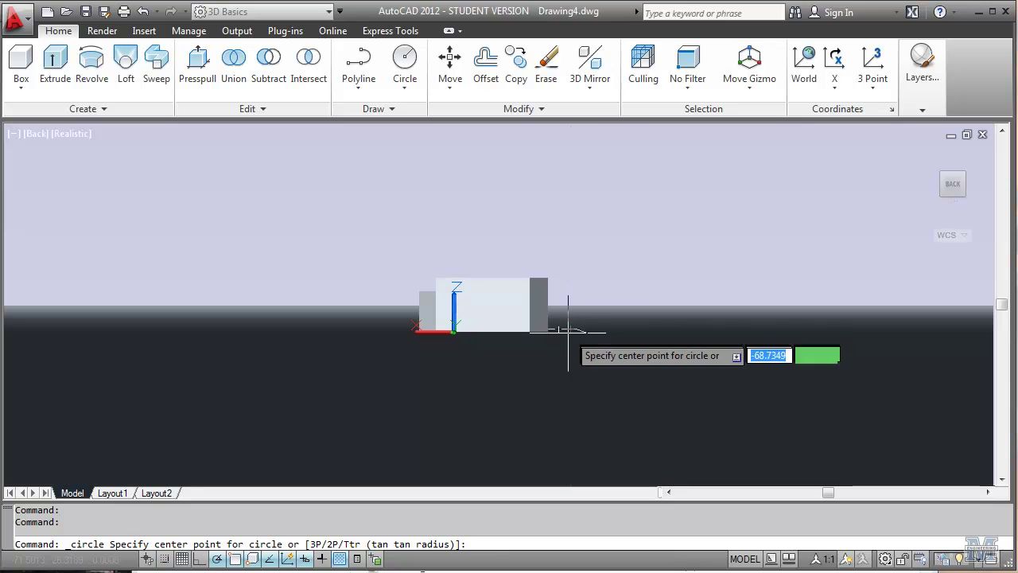
scroll(587, 332, up, 2)
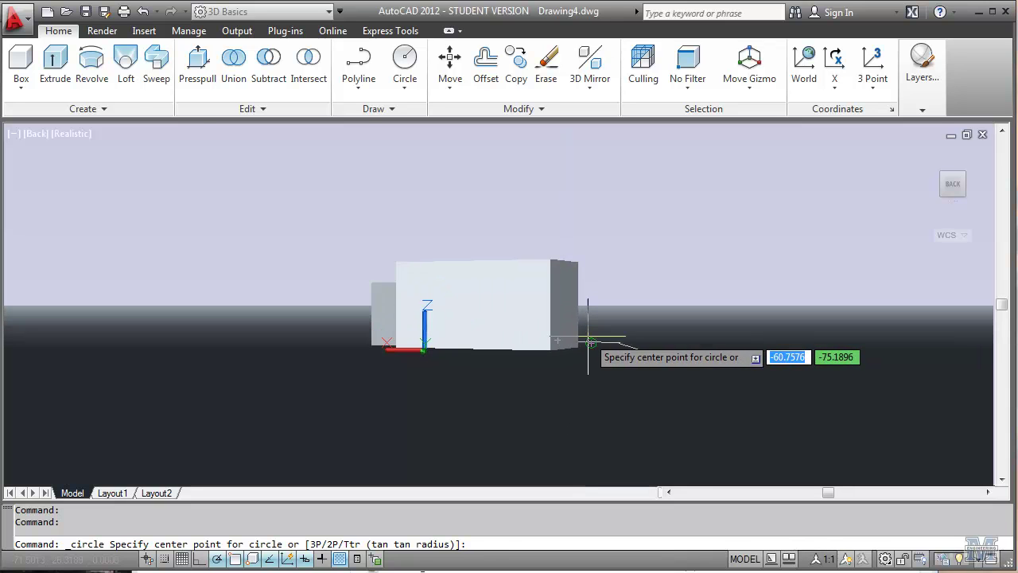
click(649, 352)
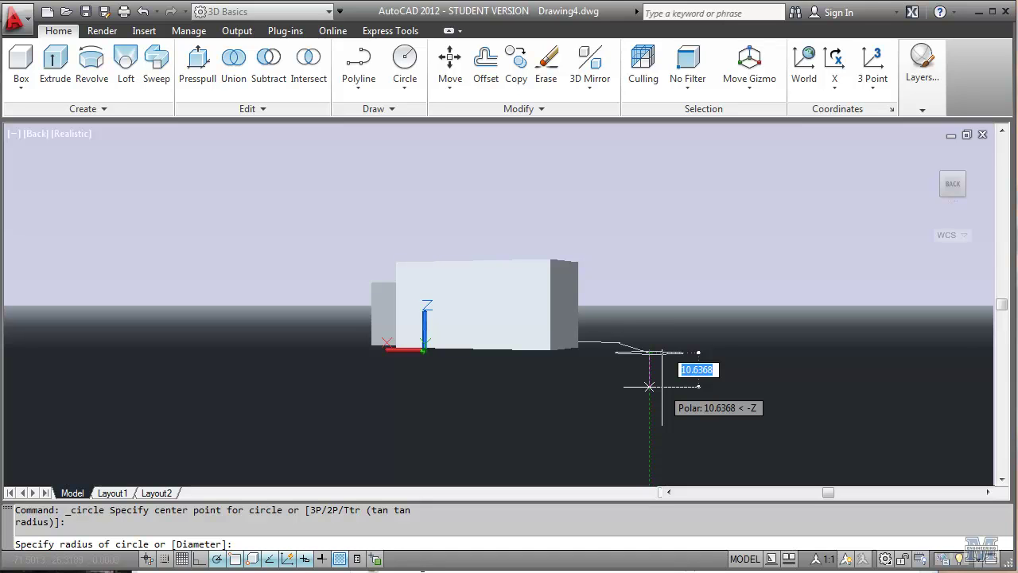
key(Escape)
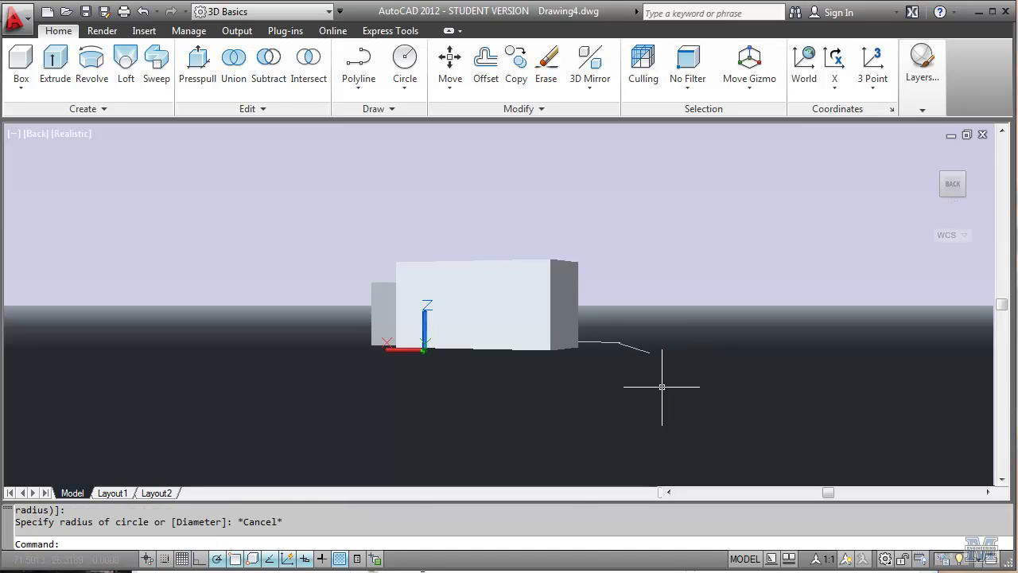
Align the UCS to the current view and draw a circle centered on the path end.
click(873, 90)
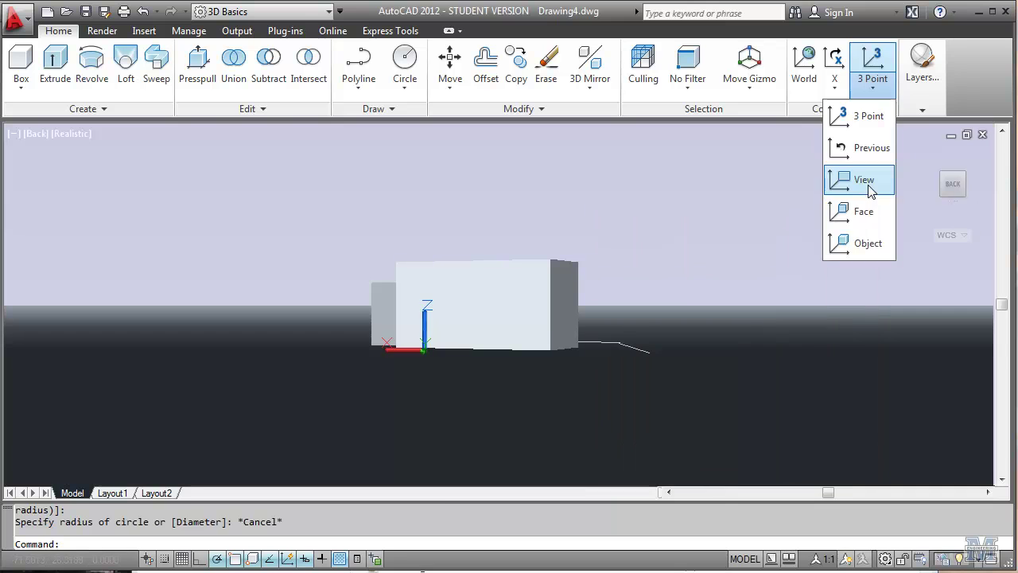
click(867, 184)
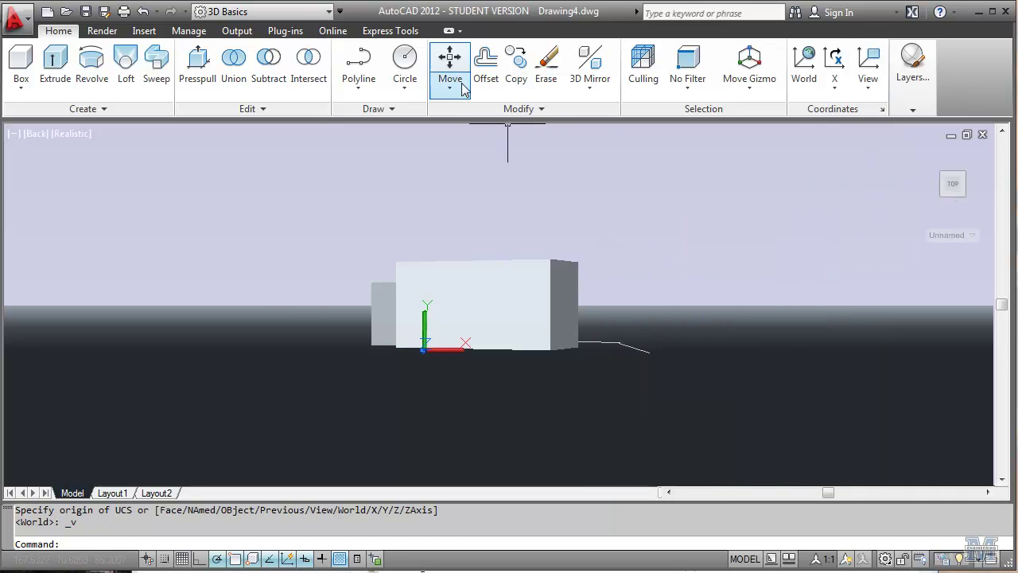
click(404, 64)
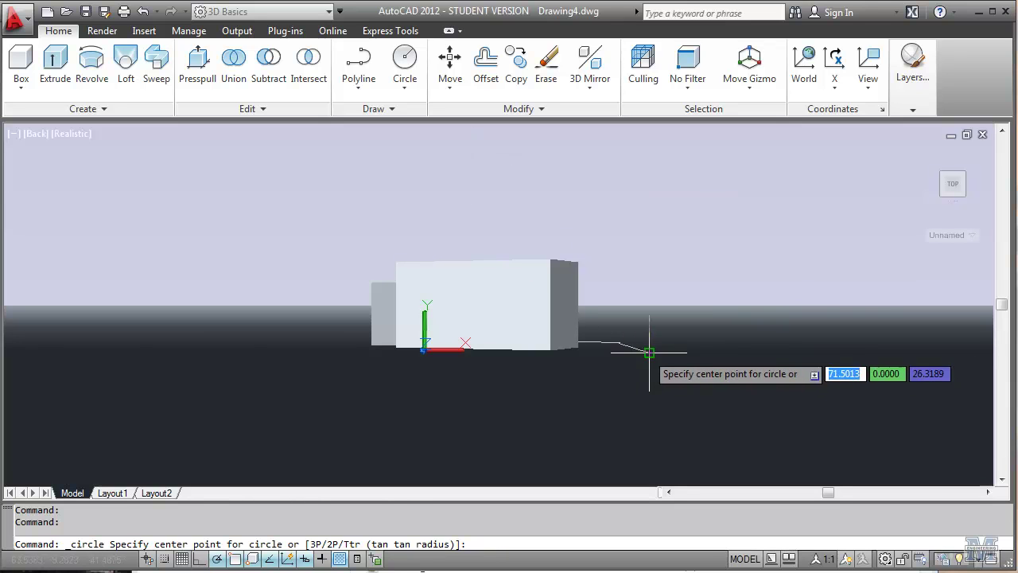
click(649, 352)
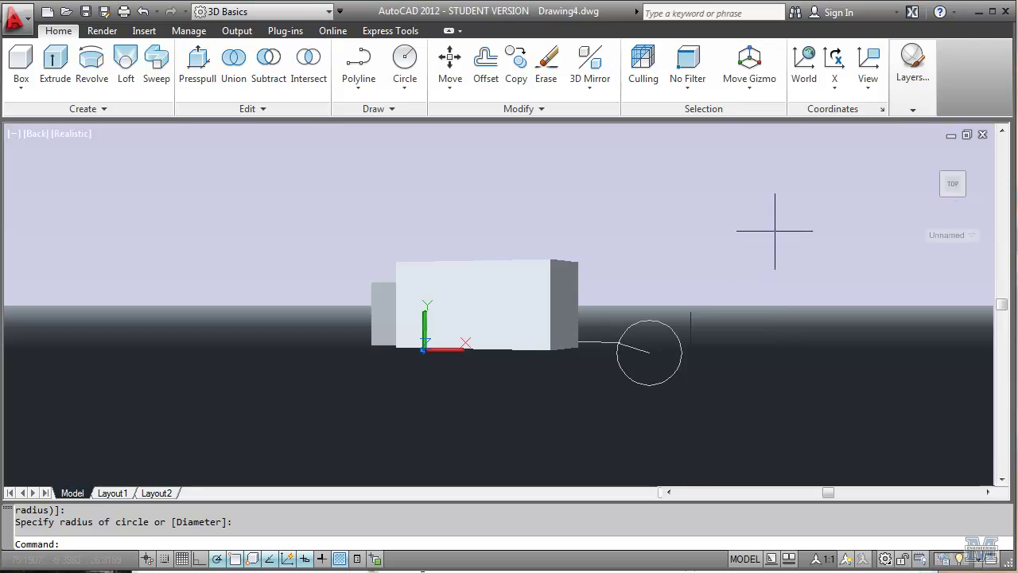
Sweep the circle along the line-and-arc polyline path to form a tube.
click(156, 63)
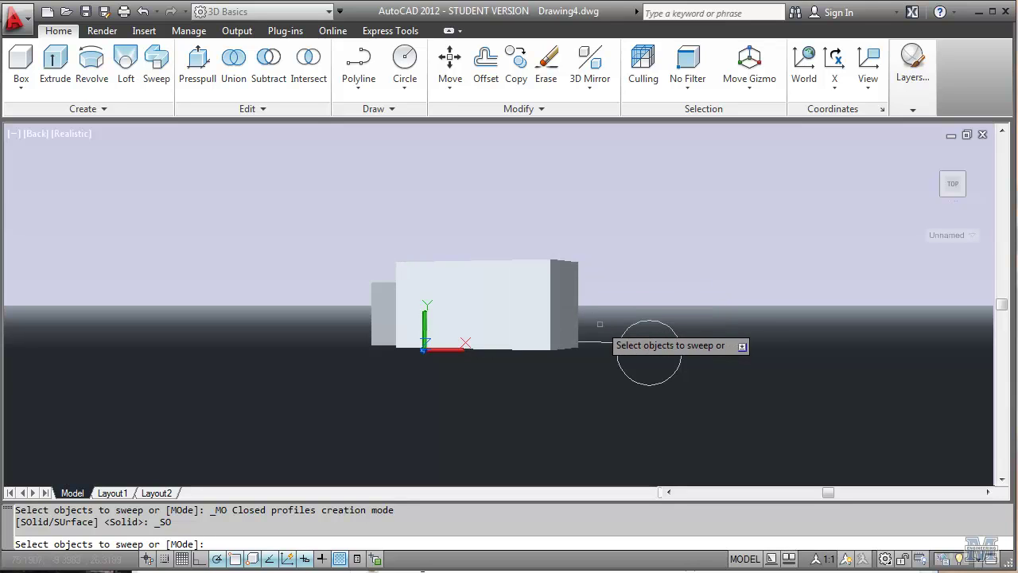
click(617, 340)
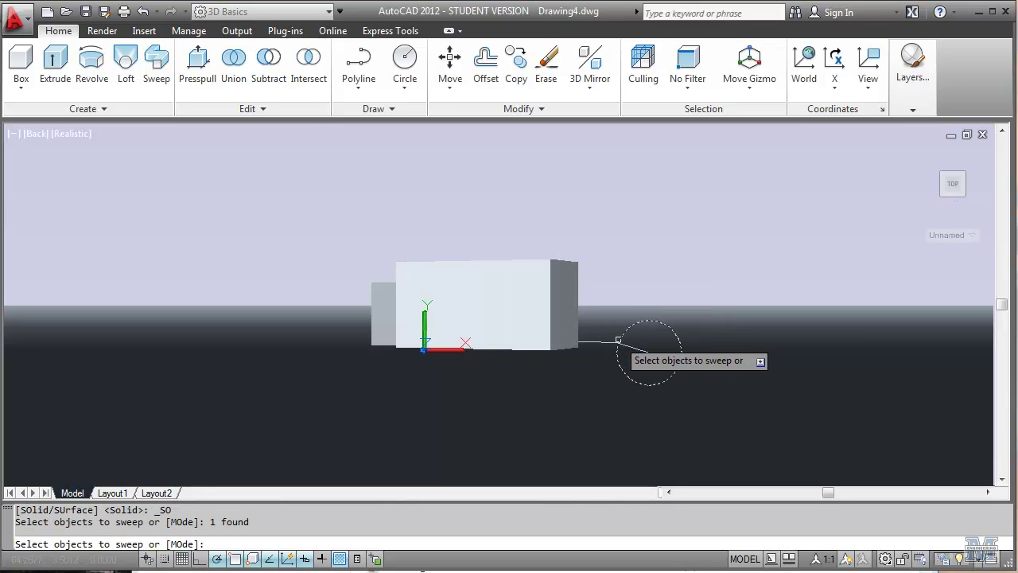
key(Return)
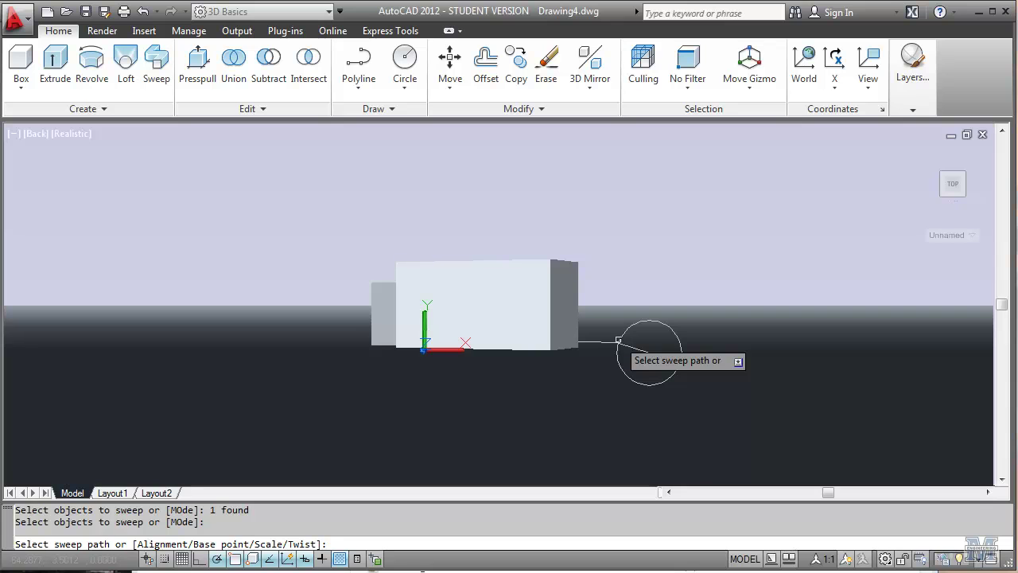
click(640, 350)
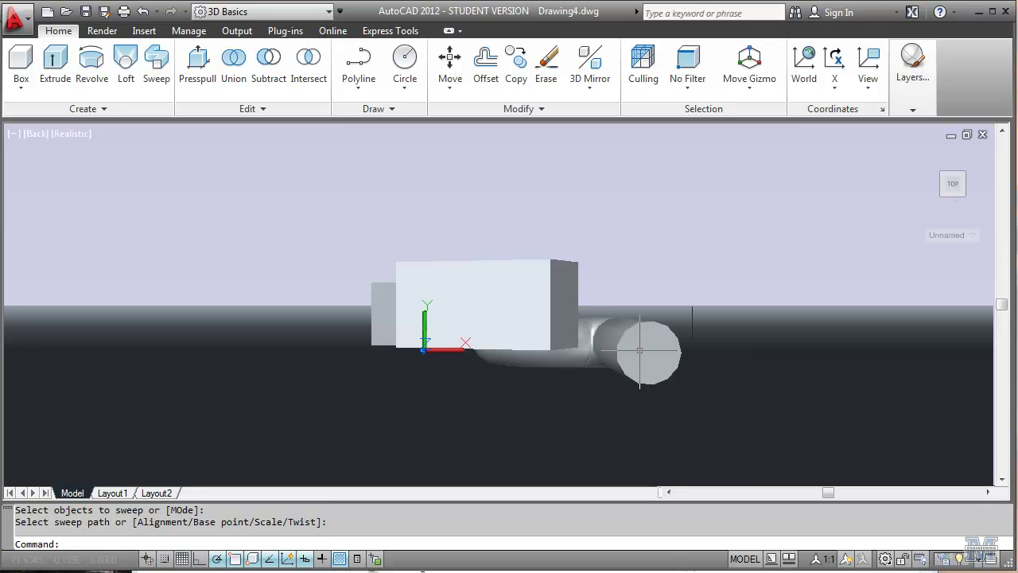
Go to the Top view, then to an isometric corner view of the three solids.
click(955, 176)
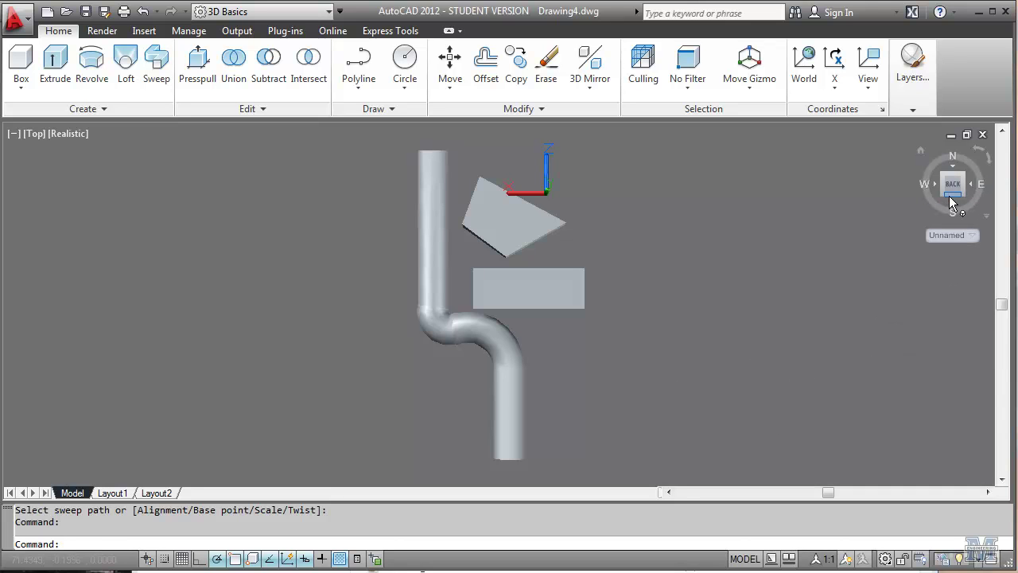
click(949, 200)
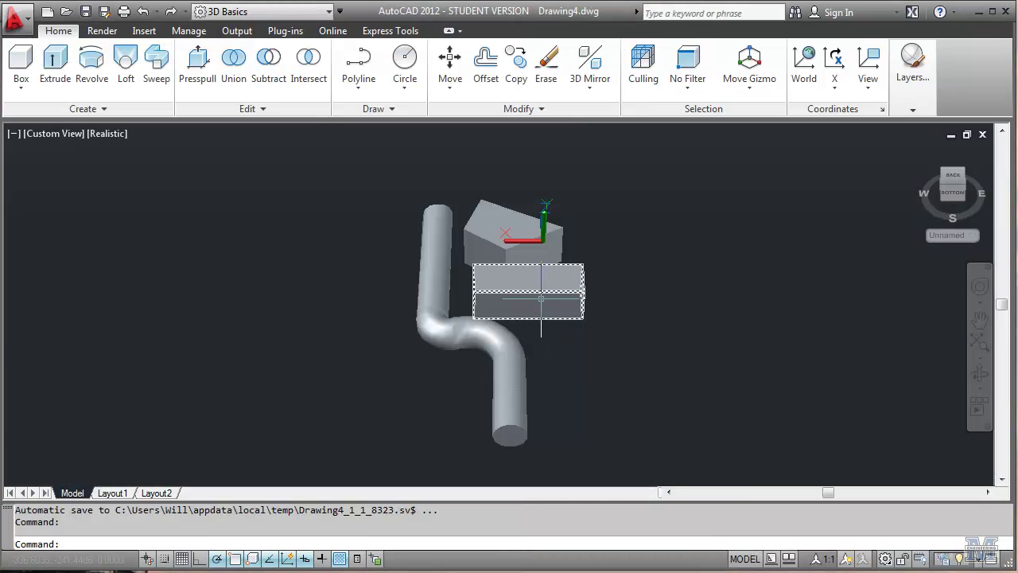
Grip-stretch the rectangular box's right end so it reaches roughly twice its length.
click(539, 296)
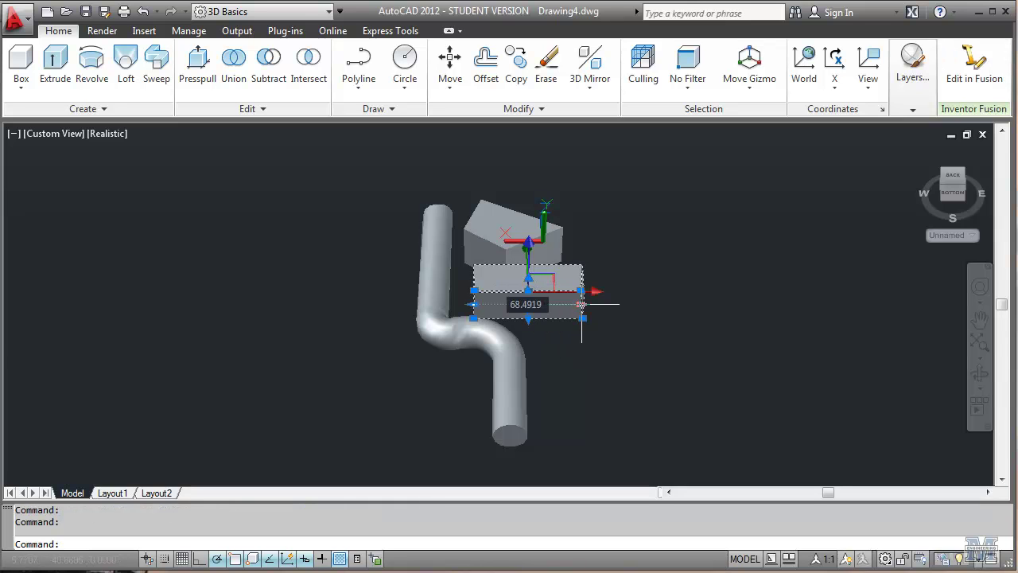
click(582, 304)
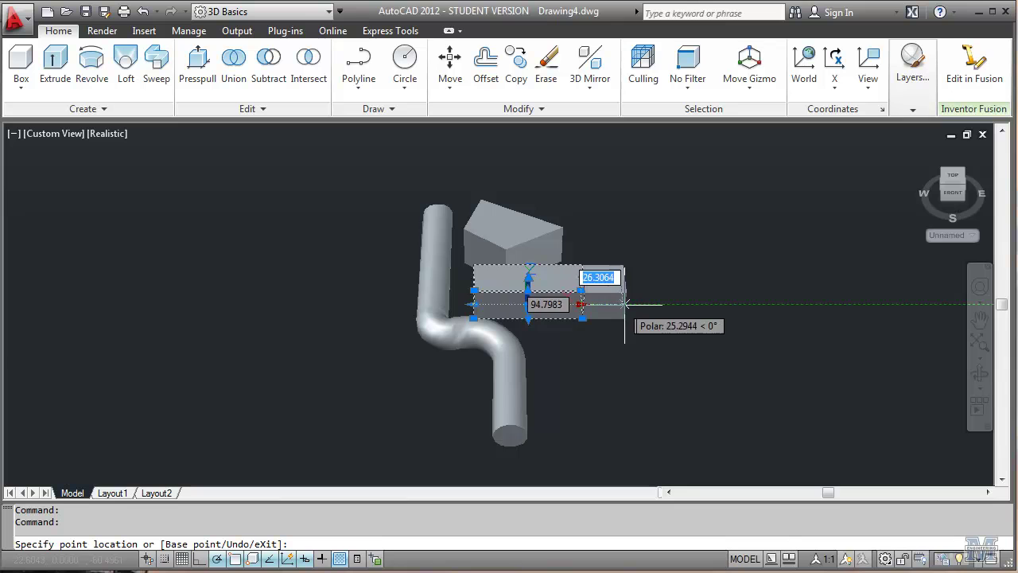
click(747, 381)
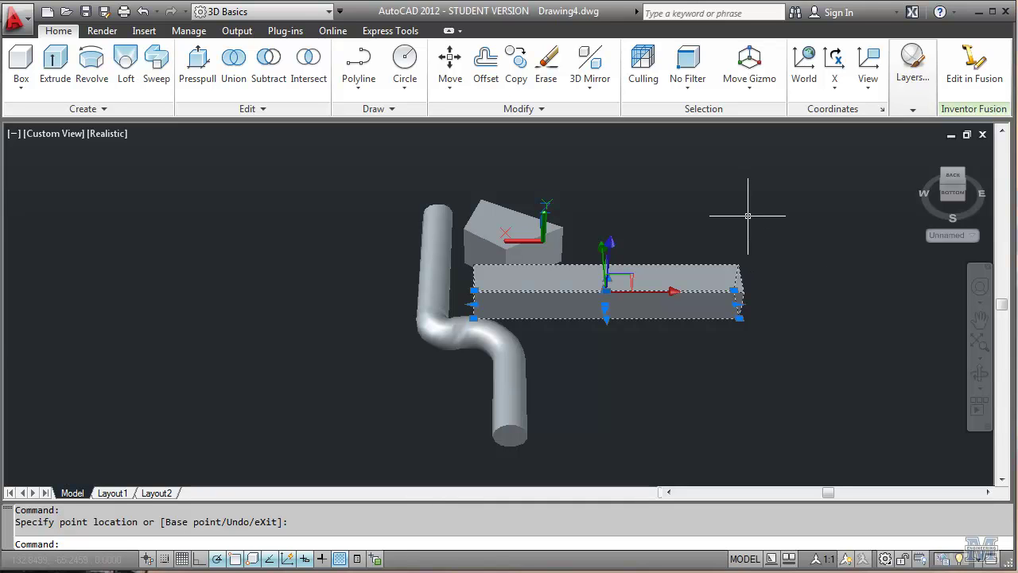
Keep the move gizmo shown on selection and slide the box right along X.
click(757, 91)
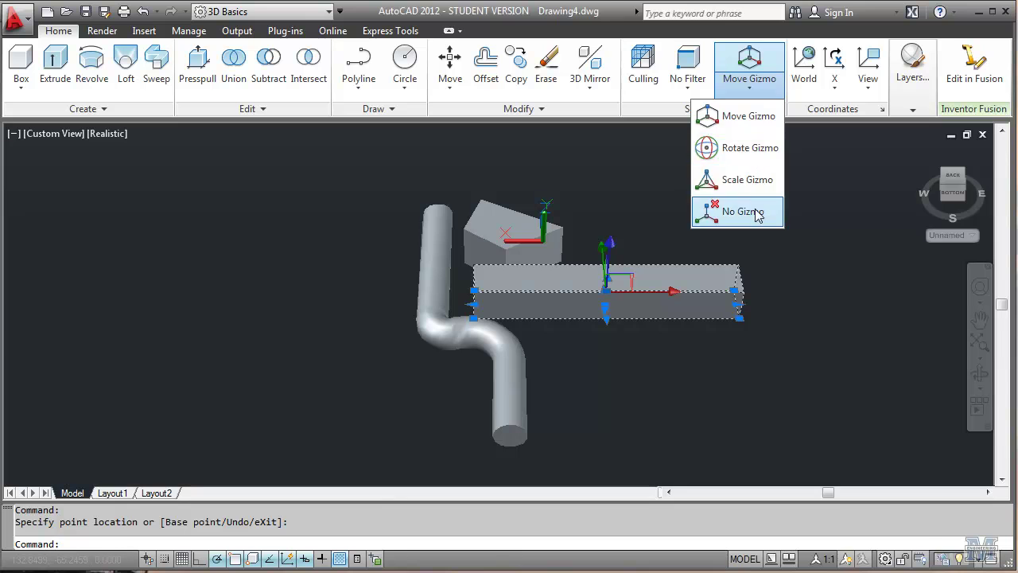
click(748, 117)
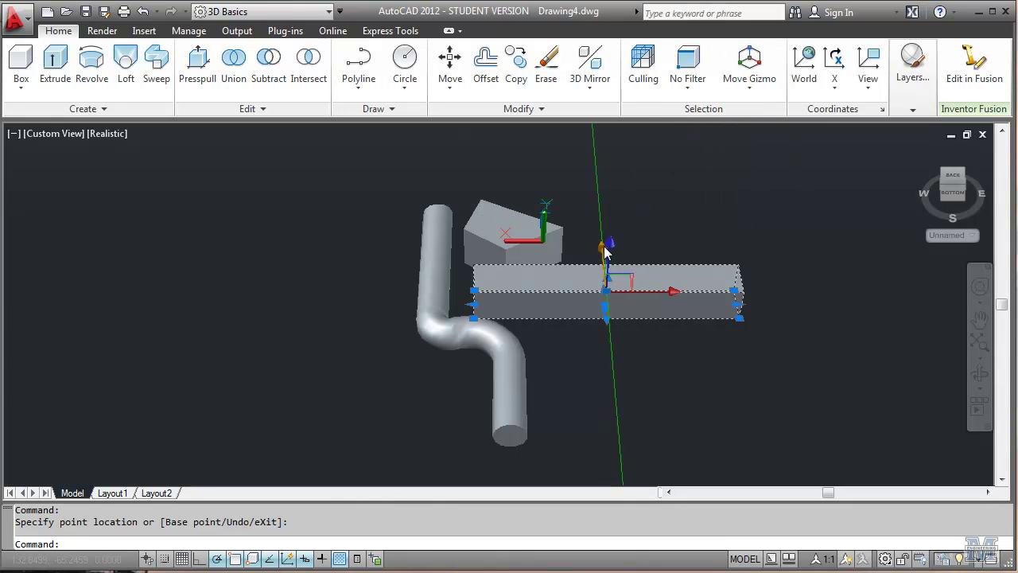
click(644, 297)
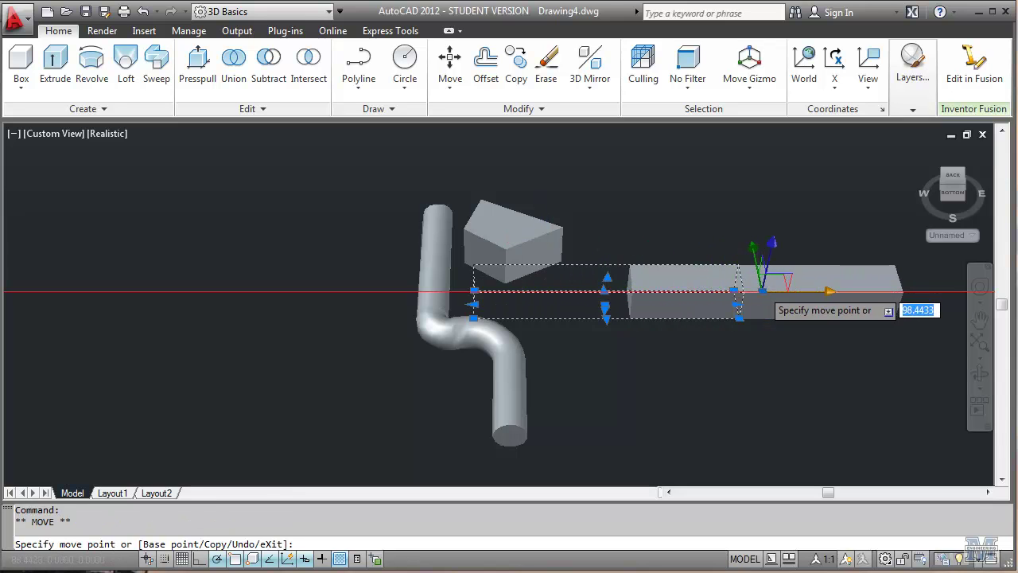
click(761, 291)
Raise the long box 65 units along Z, then lift it higher again.
click(772, 244)
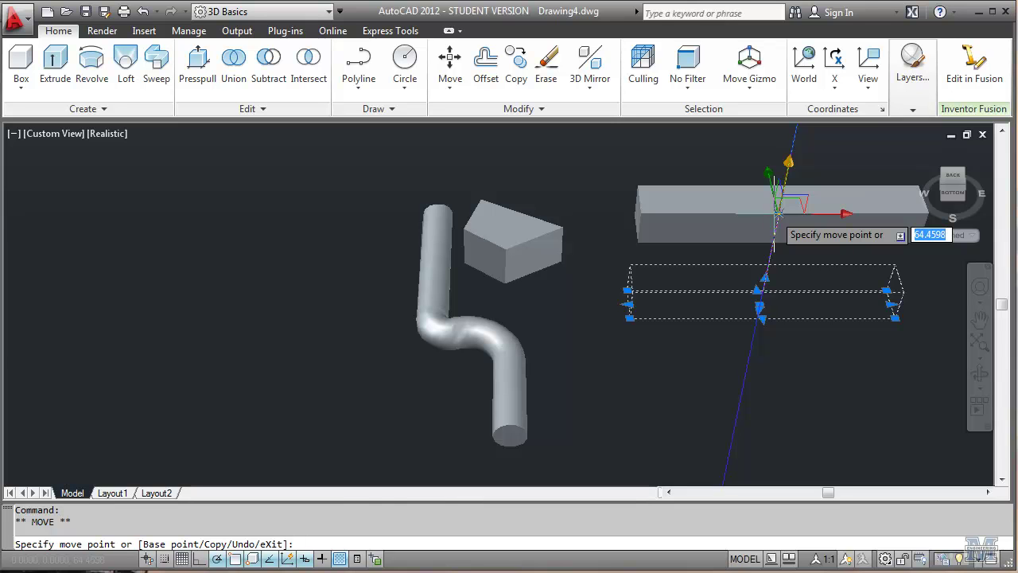
text(6)
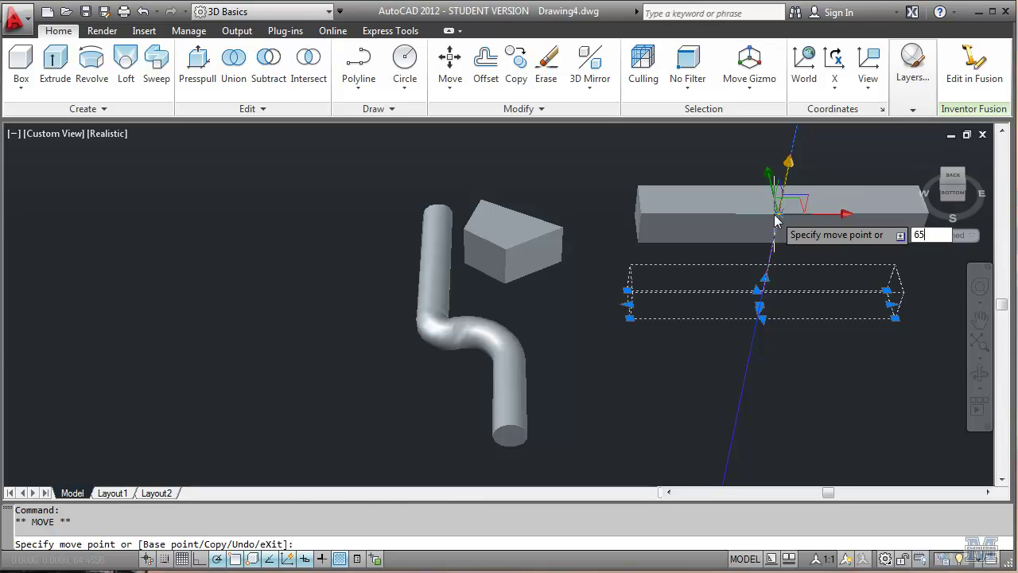
text(5)
key(Return)
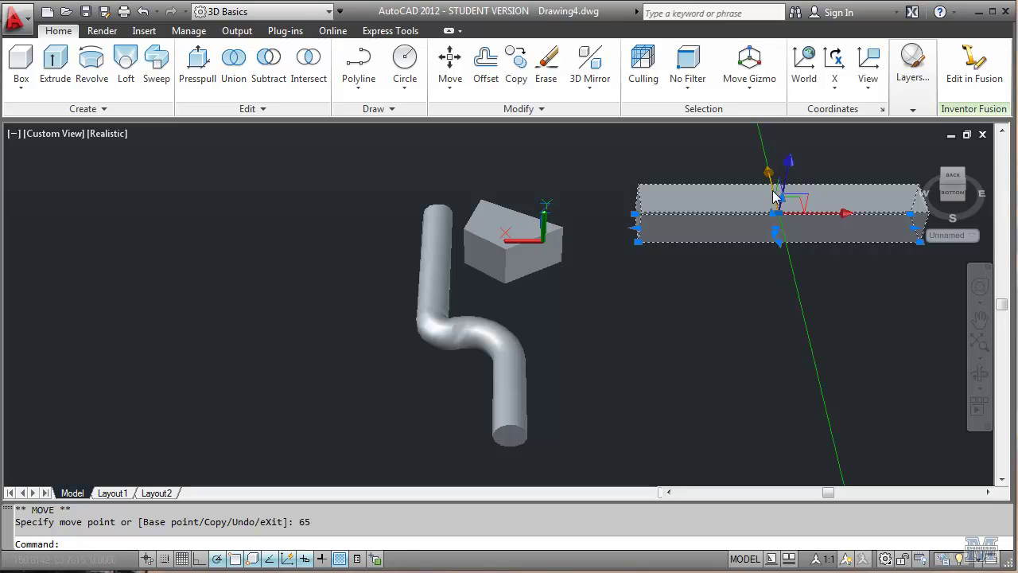
click(772, 238)
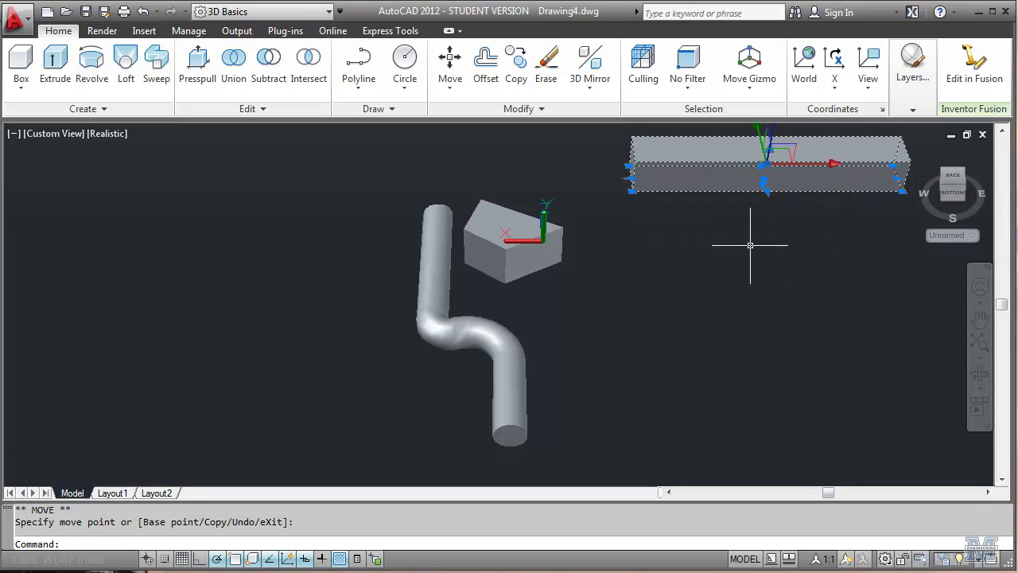
Switch the on-object gizmo to Scale and shrink the long box along X.
click(750, 94)
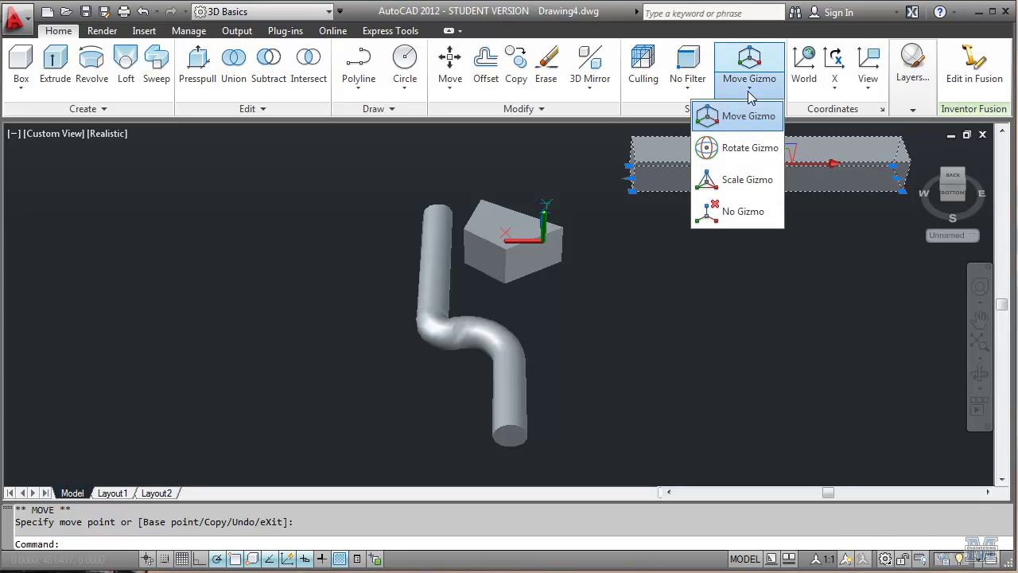
click(747, 179)
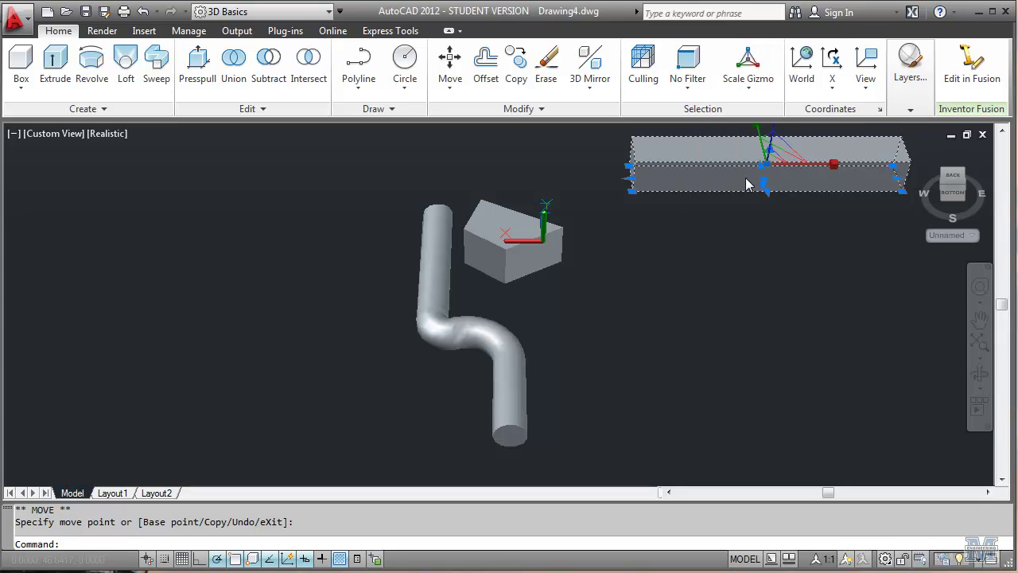
click(834, 164)
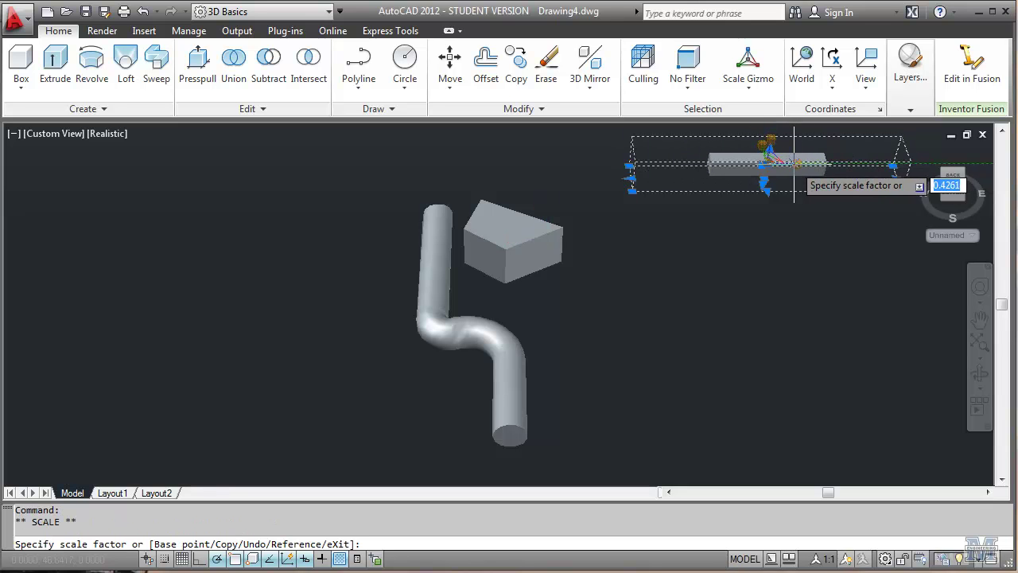
click(793, 164)
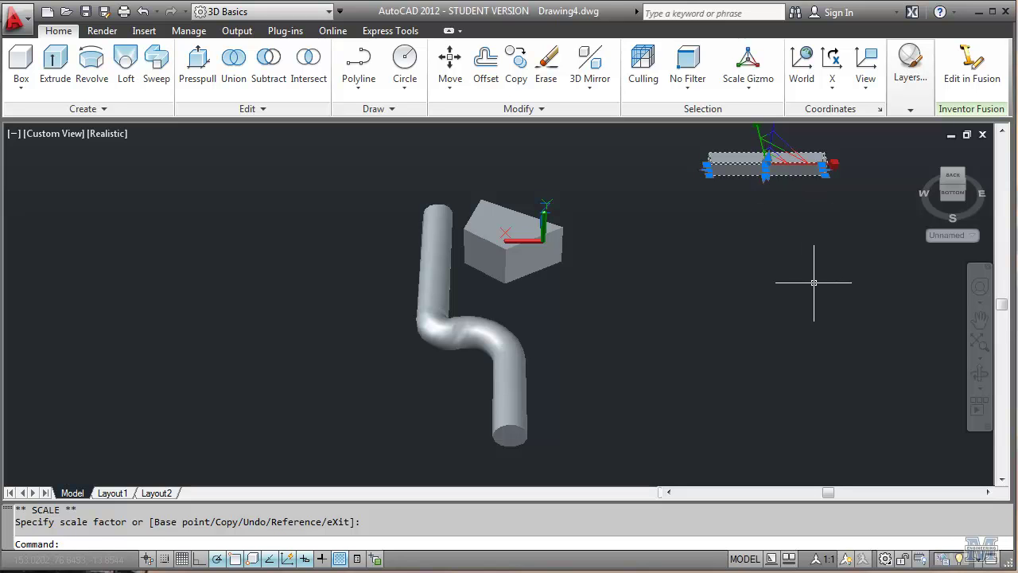
Enlarge the long box with the scale gizmo, then set the gizmo back to Move.
scroll(803, 191, up, 3)
middle_drag(800, 154, 136, 480)
click(343, 373)
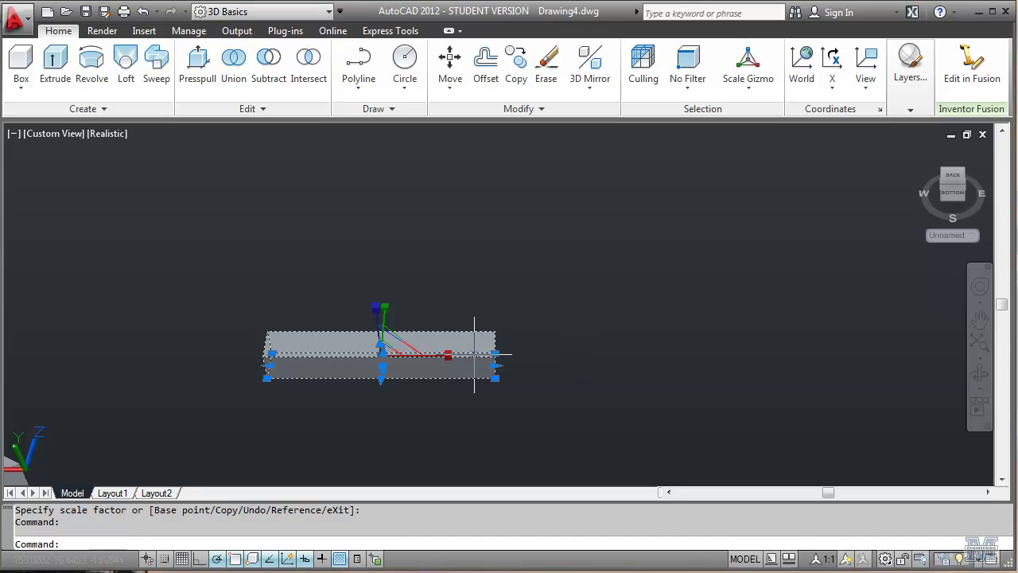
click(382, 320)
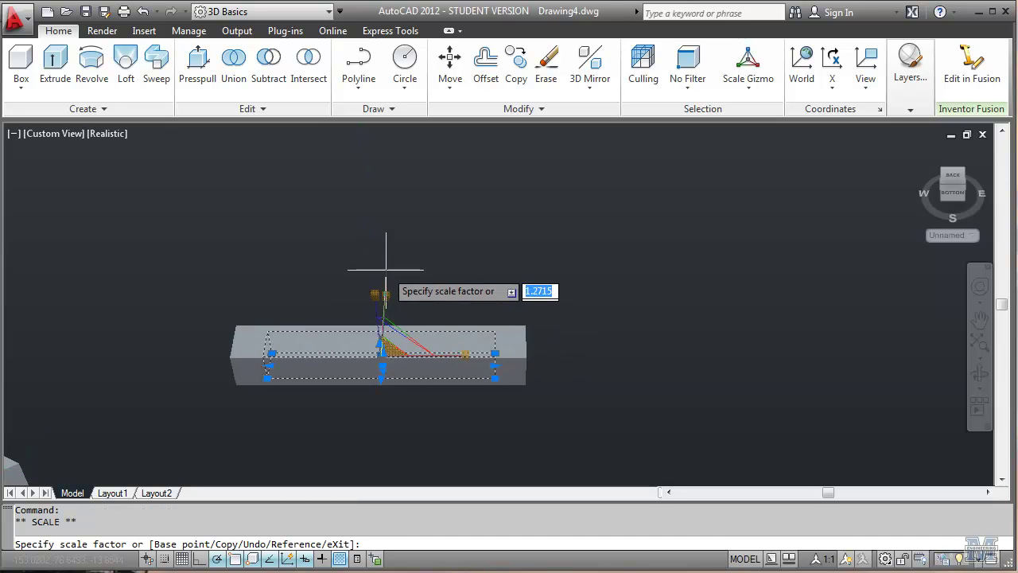
click(364, 227)
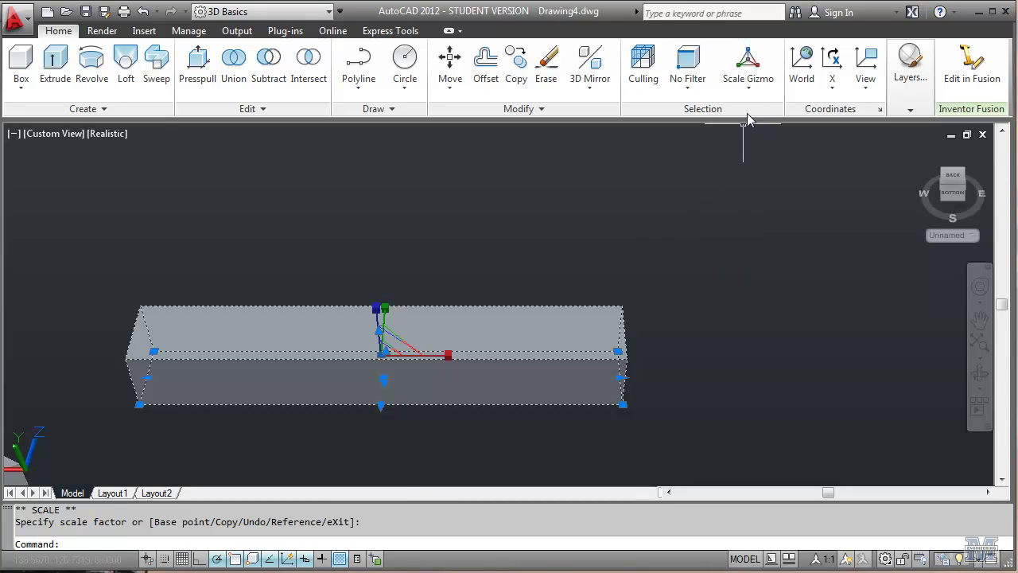
click(752, 86)
click(725, 113)
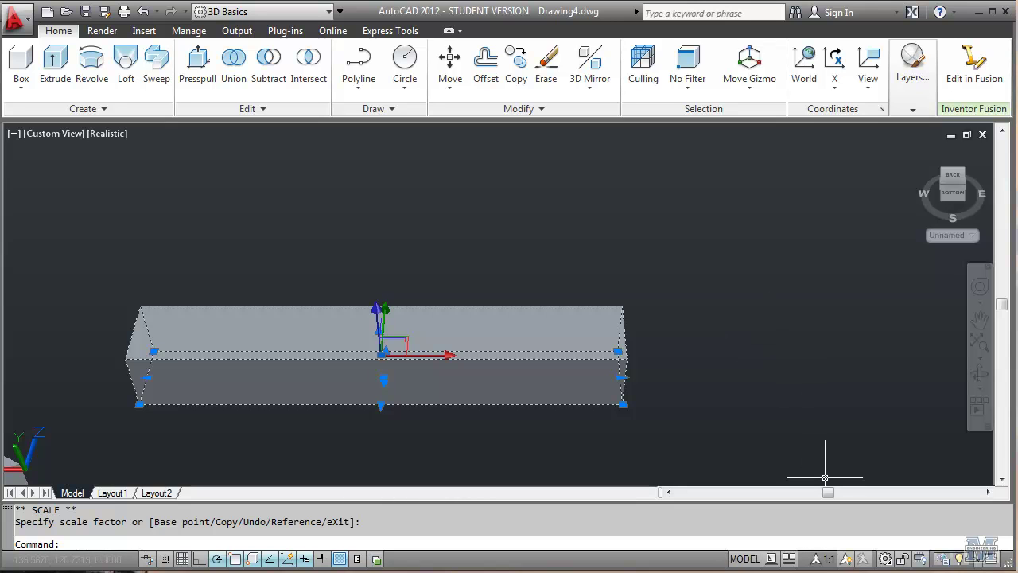
Move the five-sided prism upward and sideways along X with the move gizmo.
key(Escape)
click(235, 426)
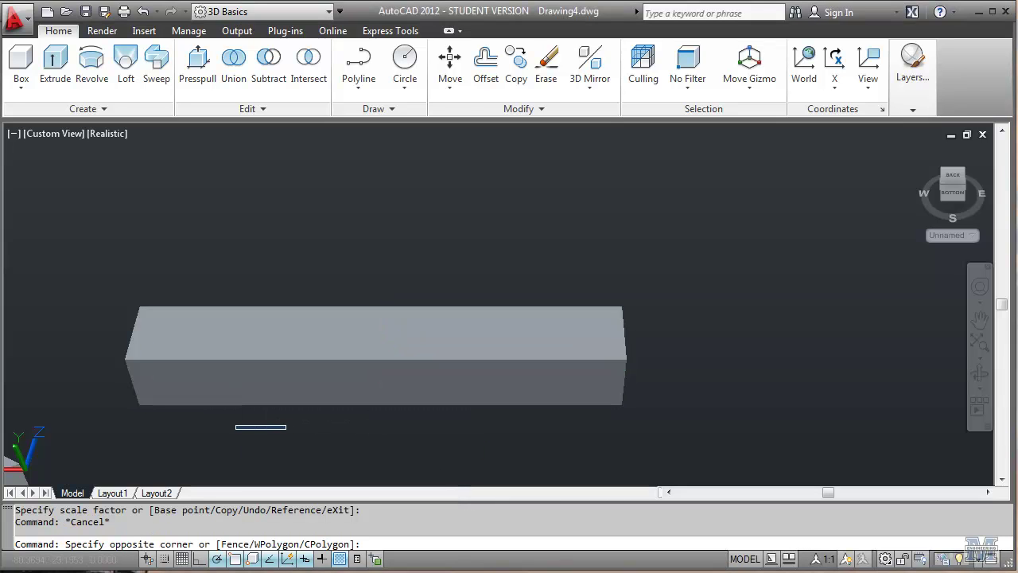
middle_drag(202, 436, 836, 270)
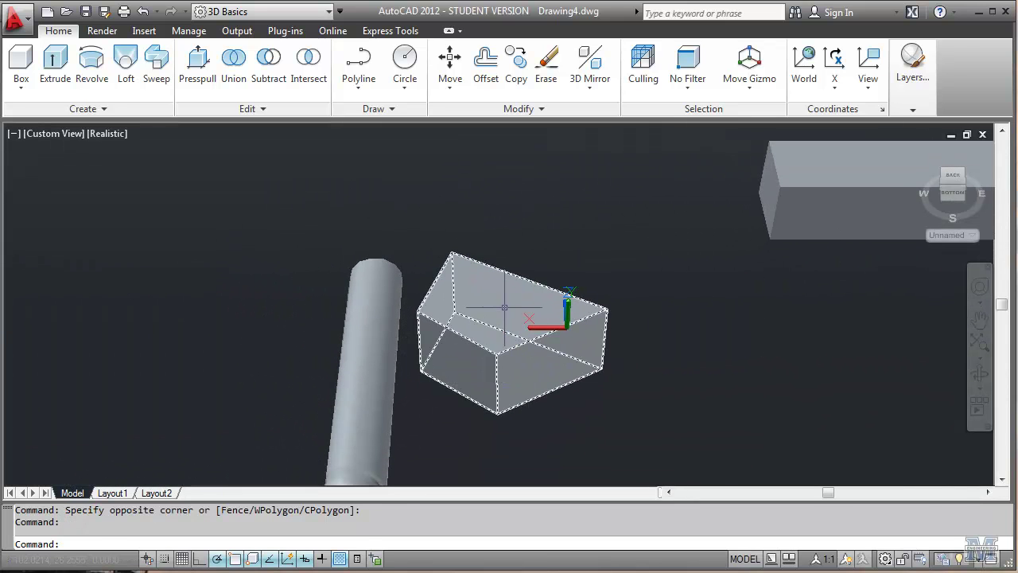
click(504, 307)
click(513, 295)
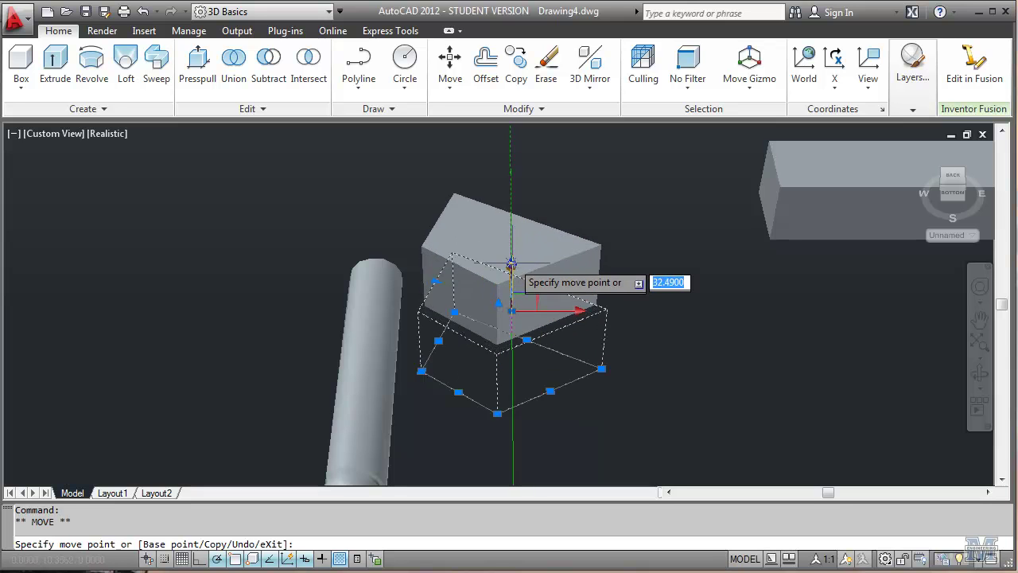
click(510, 229)
click(573, 219)
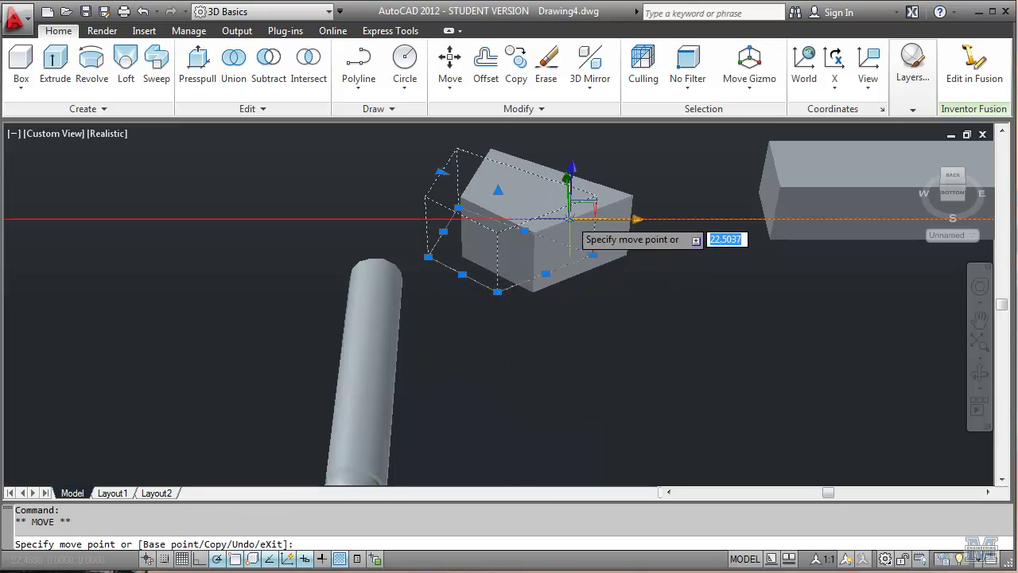
click(580, 250)
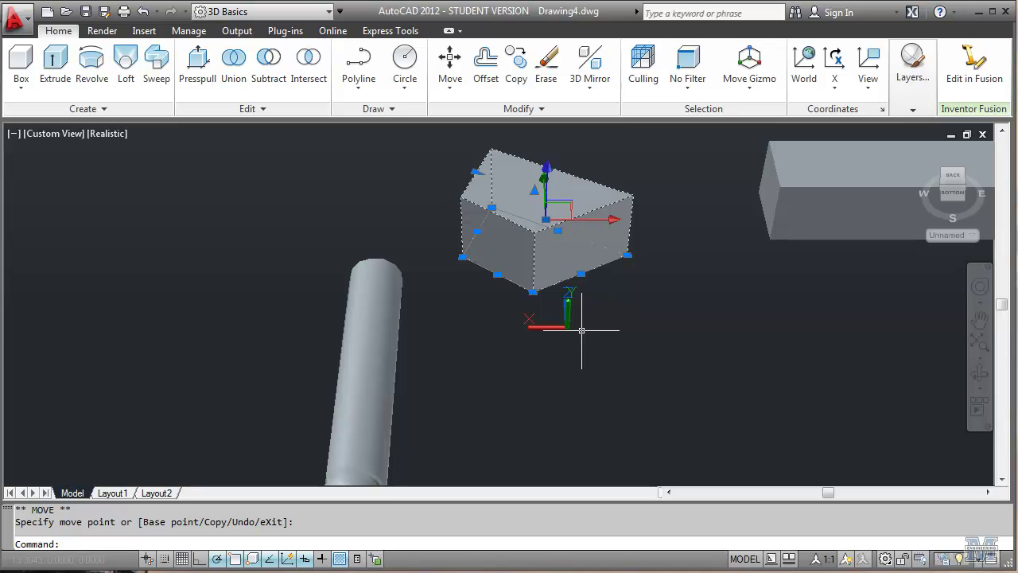
Stretch the prism's bottom corner downward and a side corner outward into a wedge.
click(532, 292)
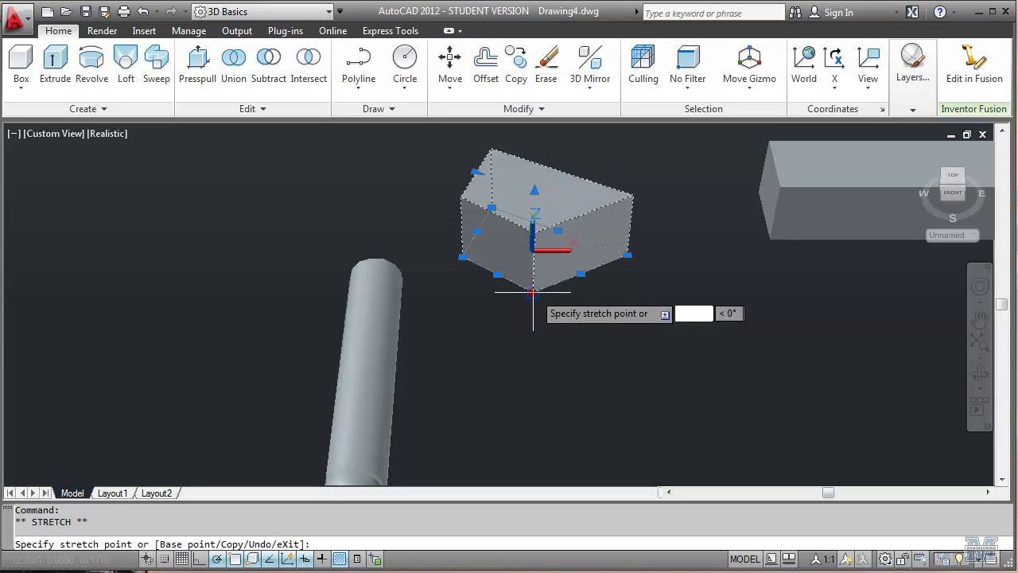
click(546, 412)
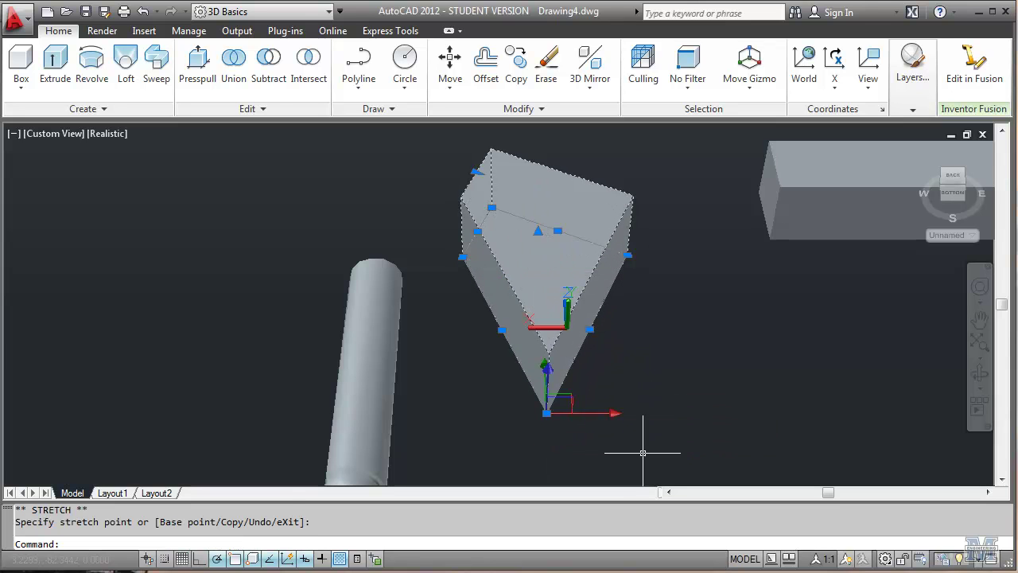
click(589, 329)
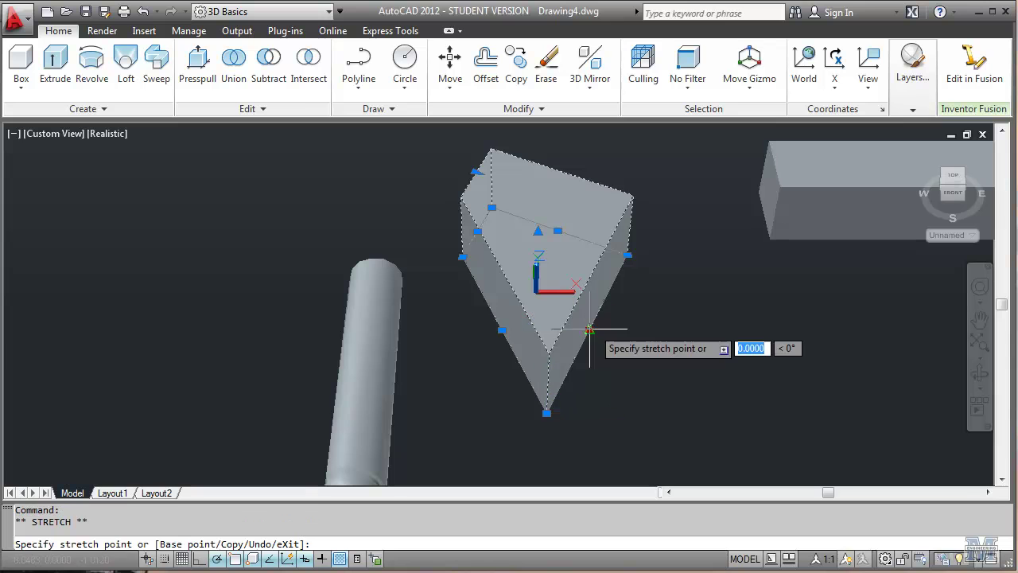
click(683, 354)
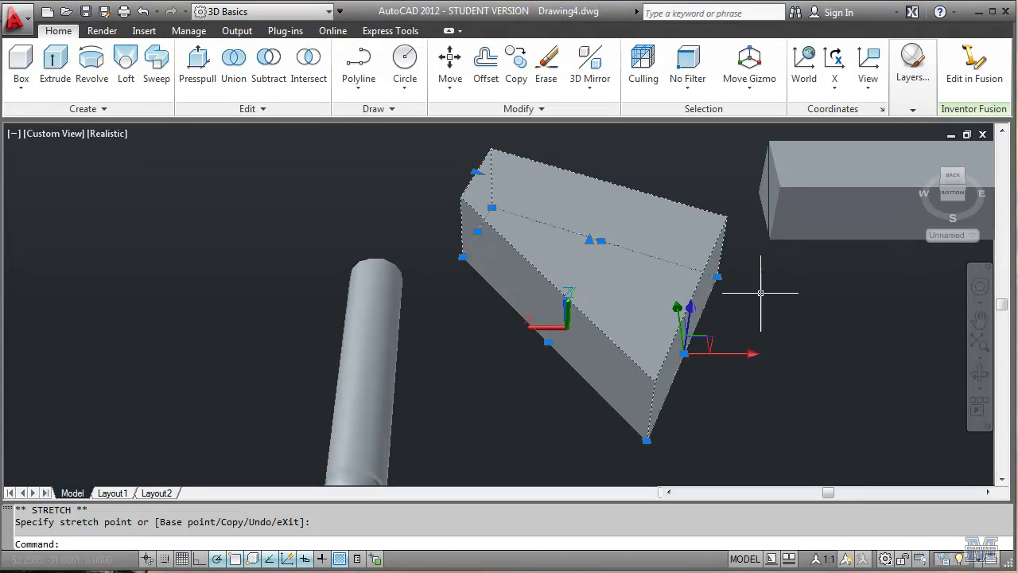
Align the UCS to the view and draw a small box solid left of the pipe.
click(871, 63)
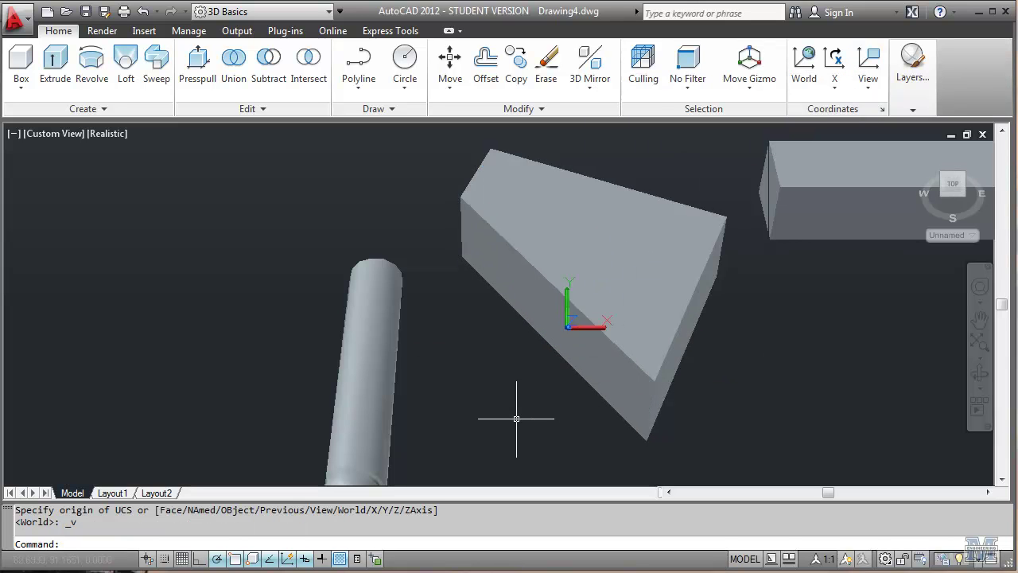
click(19, 81)
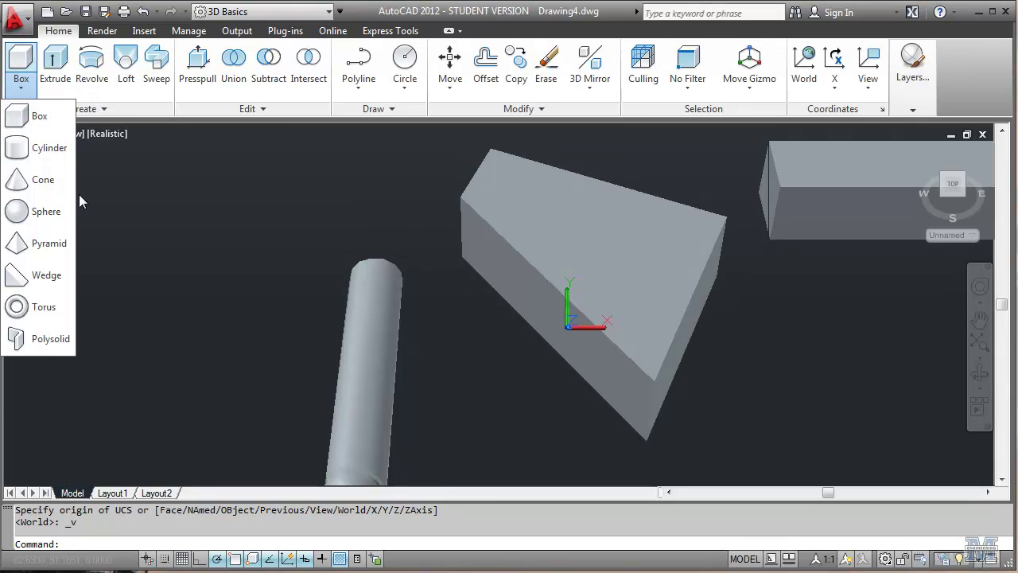
click(24, 116)
click(165, 290)
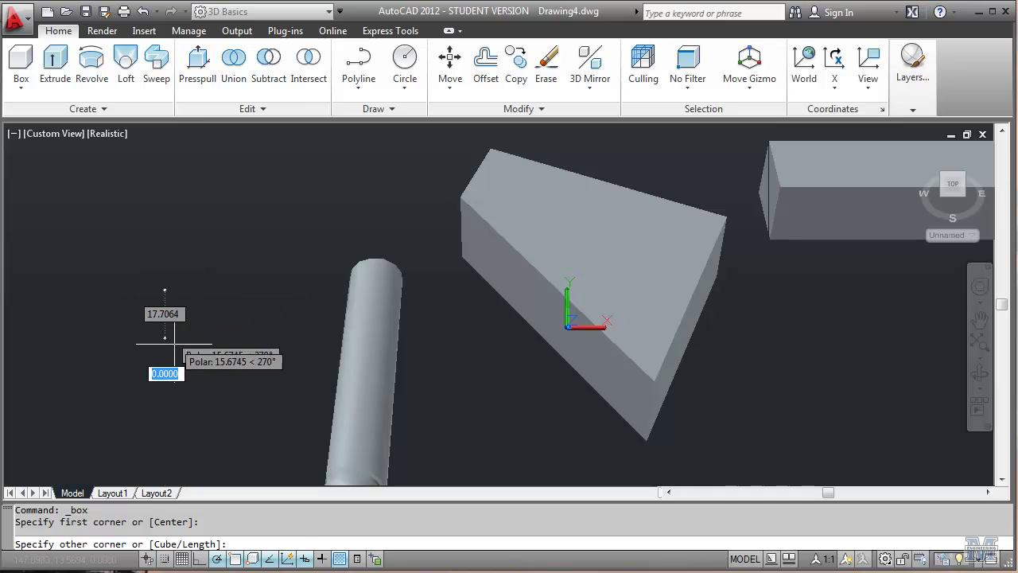
click(252, 376)
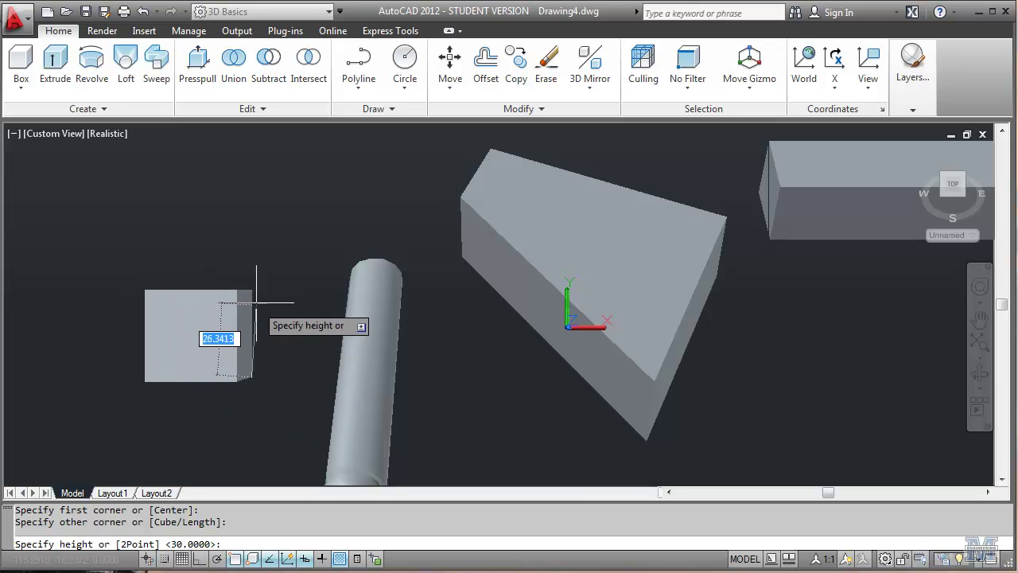
click(285, 208)
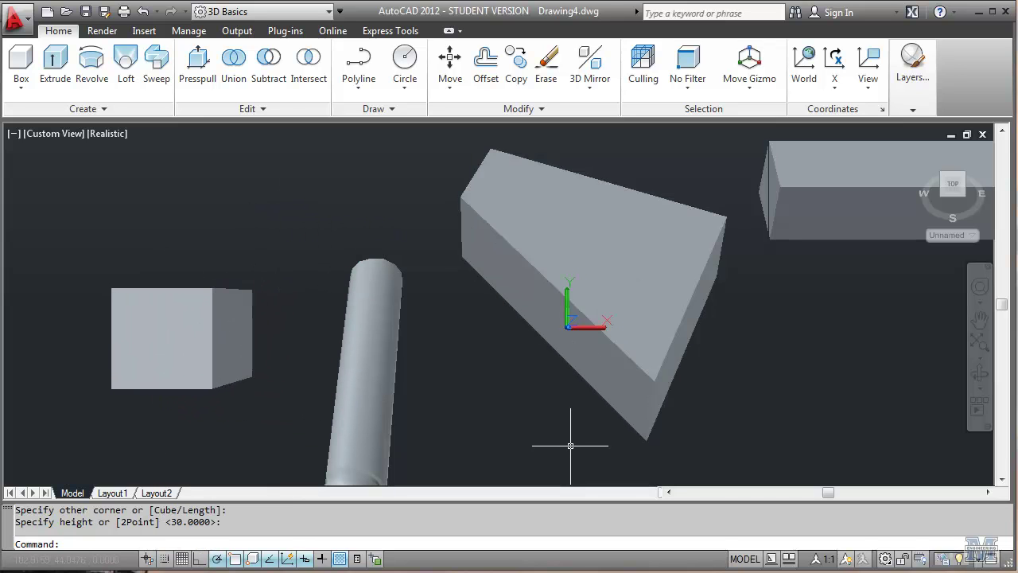
click(966, 186)
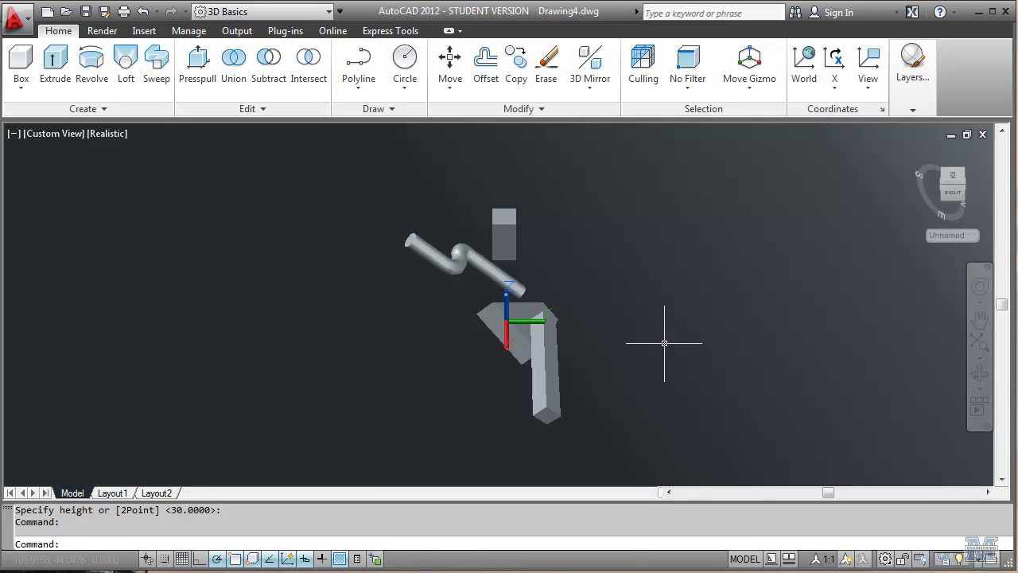
Reset the UCS to World and move the small box down onto the angled block.
click(811, 75)
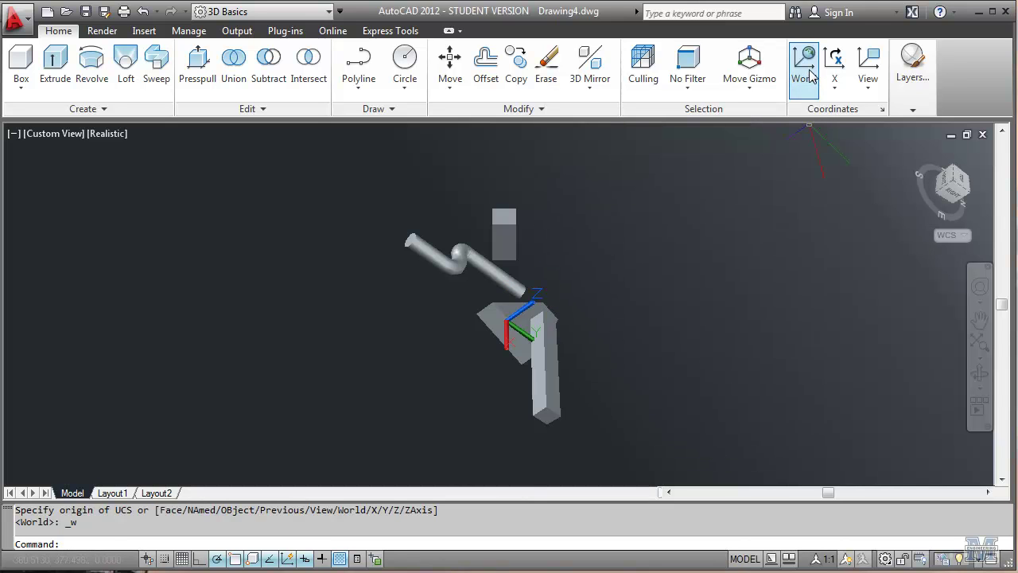
scroll(503, 310, up, 4)
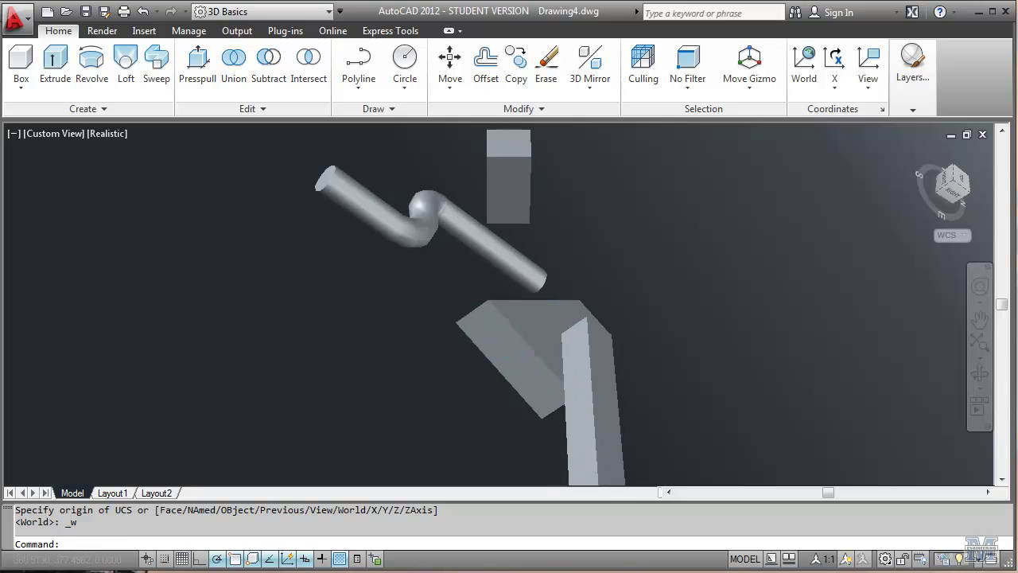
scroll(502, 287, up, 2)
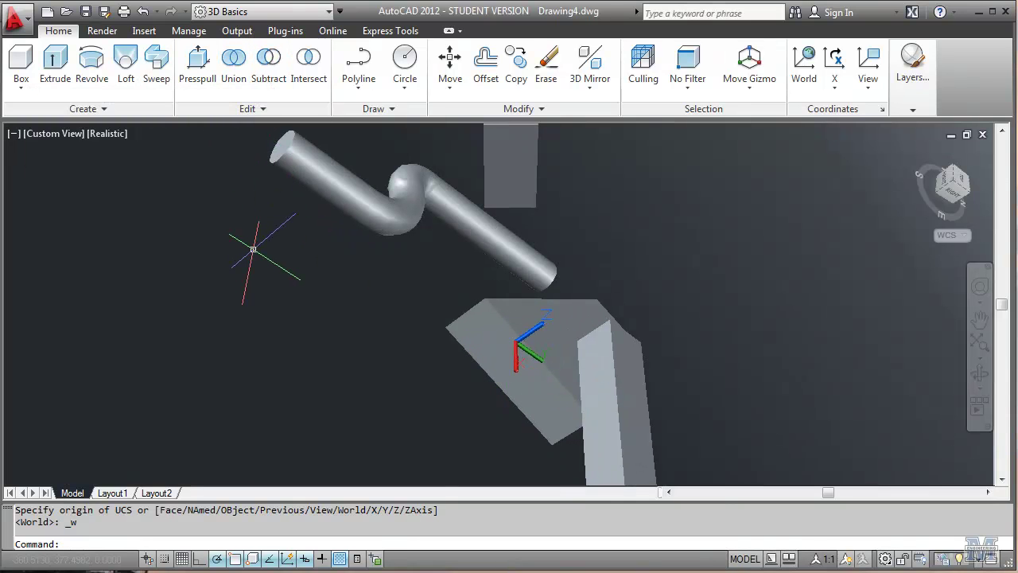
click(233, 64)
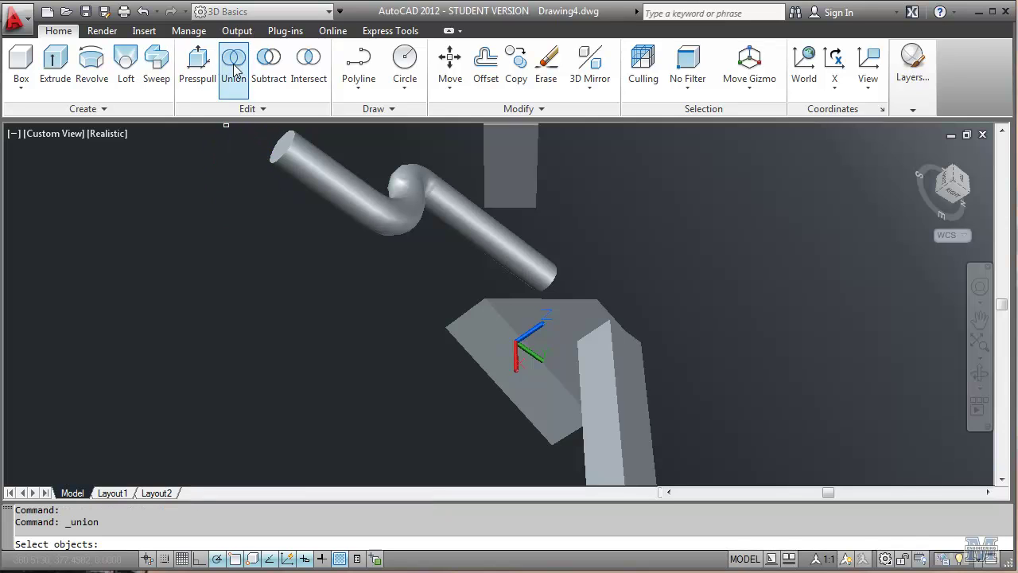
click(487, 158)
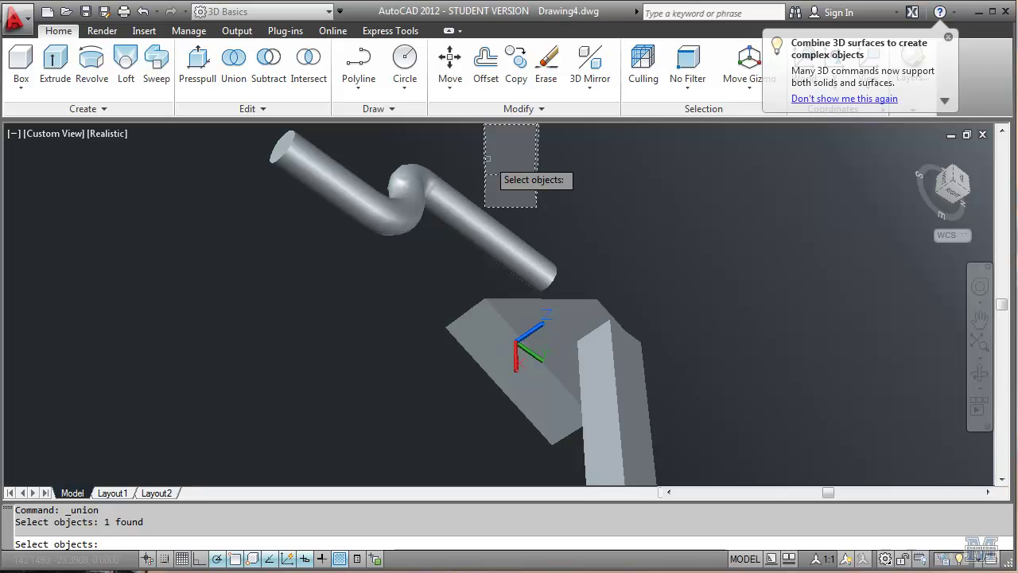
key(Escape)
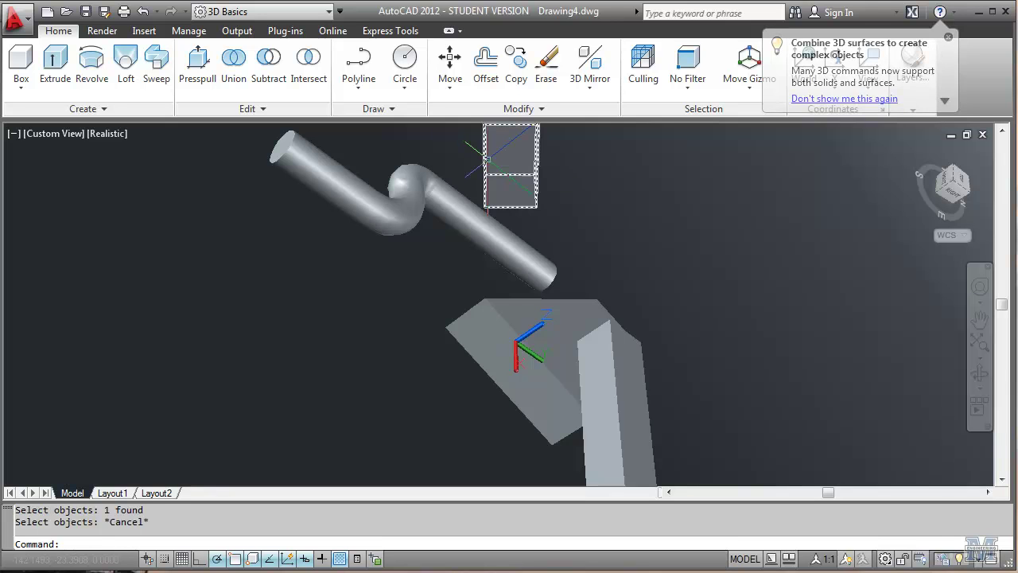
click(450, 64)
click(514, 167)
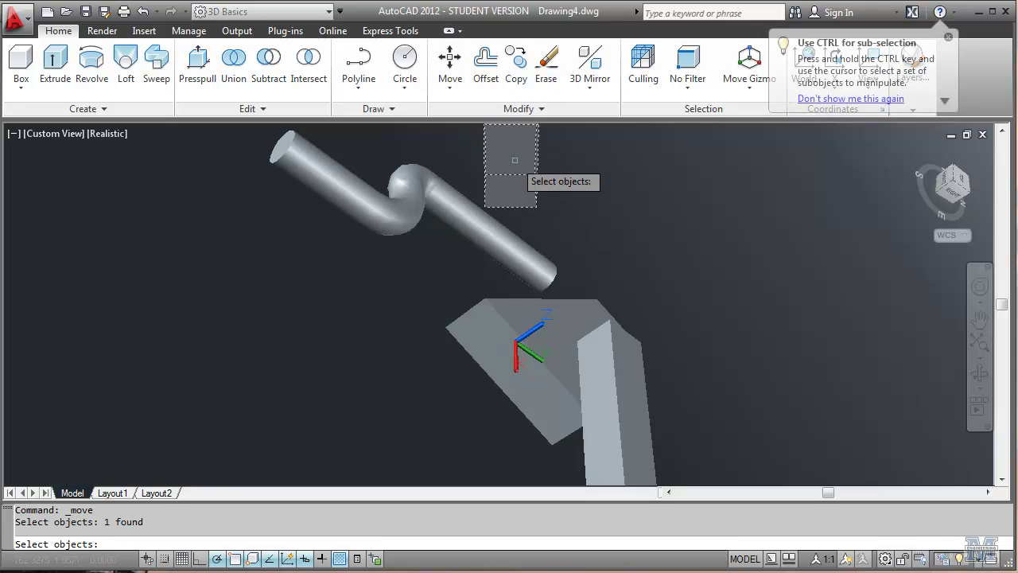
key(Return)
click(510, 167)
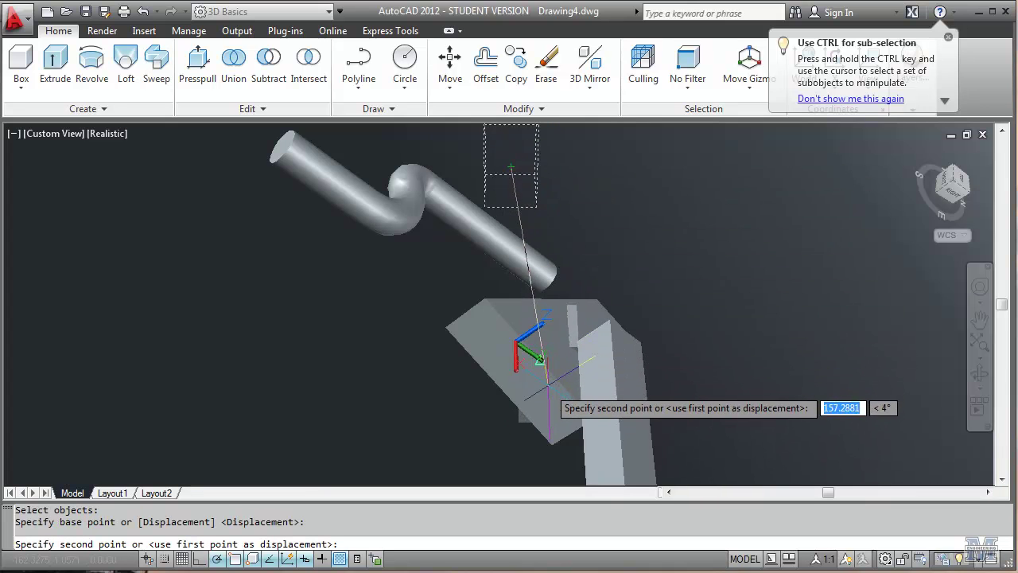
click(515, 332)
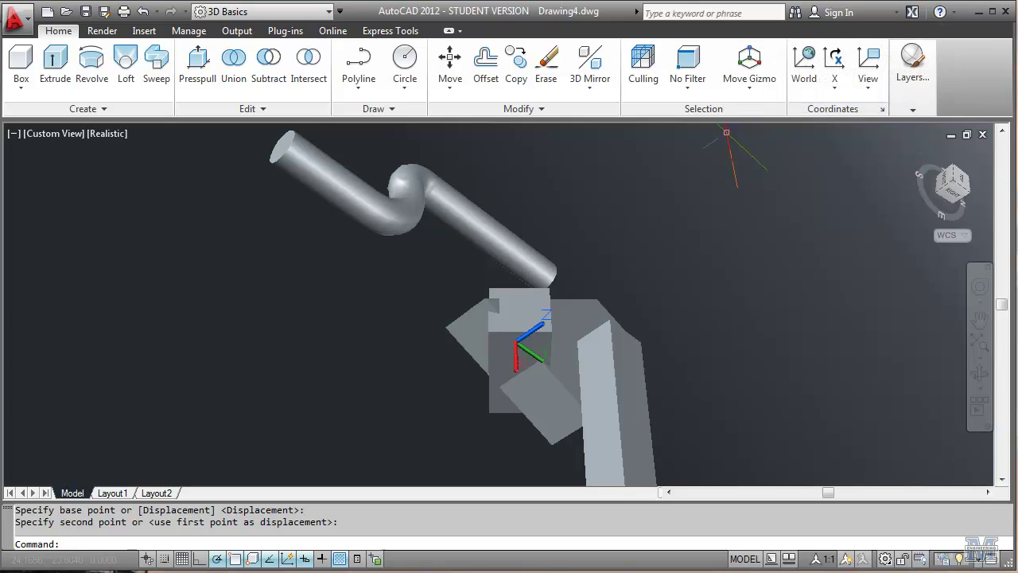
Union the angled block and the small box into a single solid.
click(234, 63)
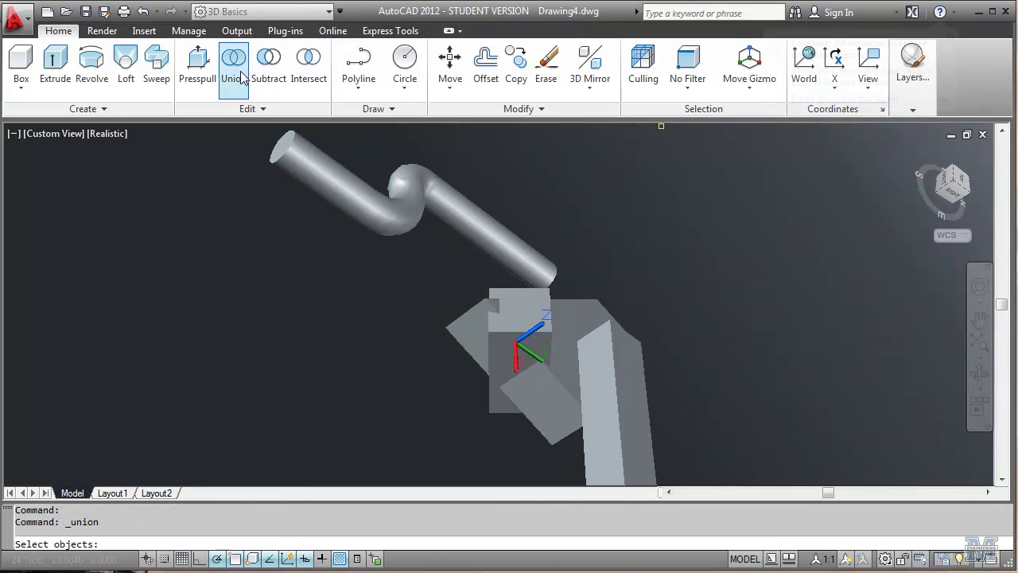
click(563, 315)
click(530, 292)
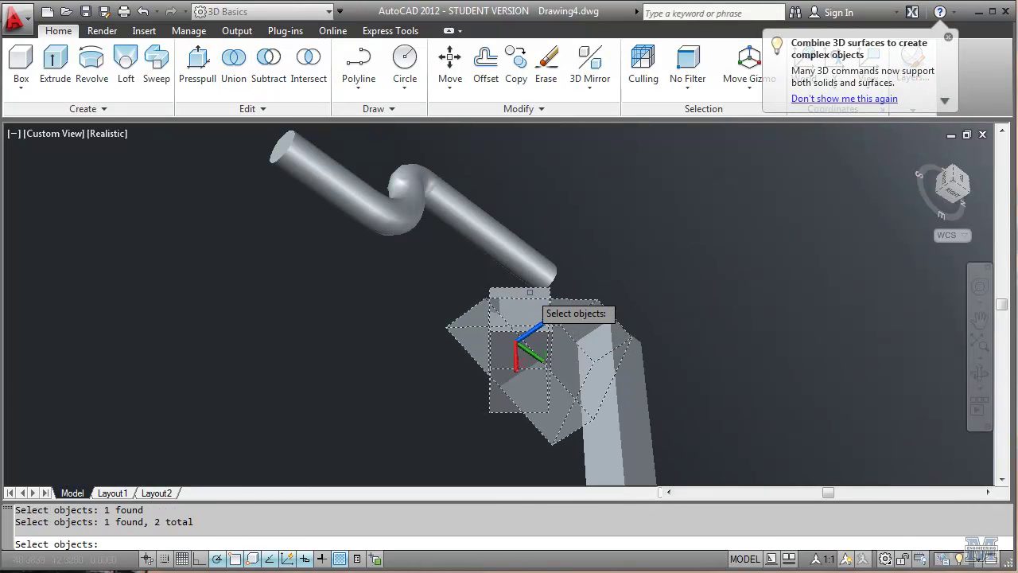
key(Return)
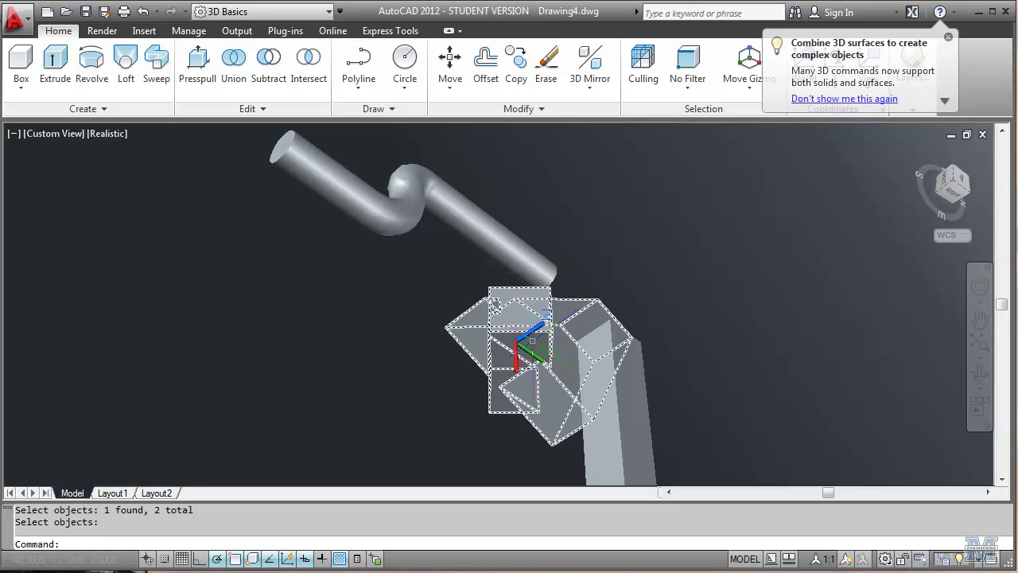
key(Escape)
click(875, 420)
click(884, 436)
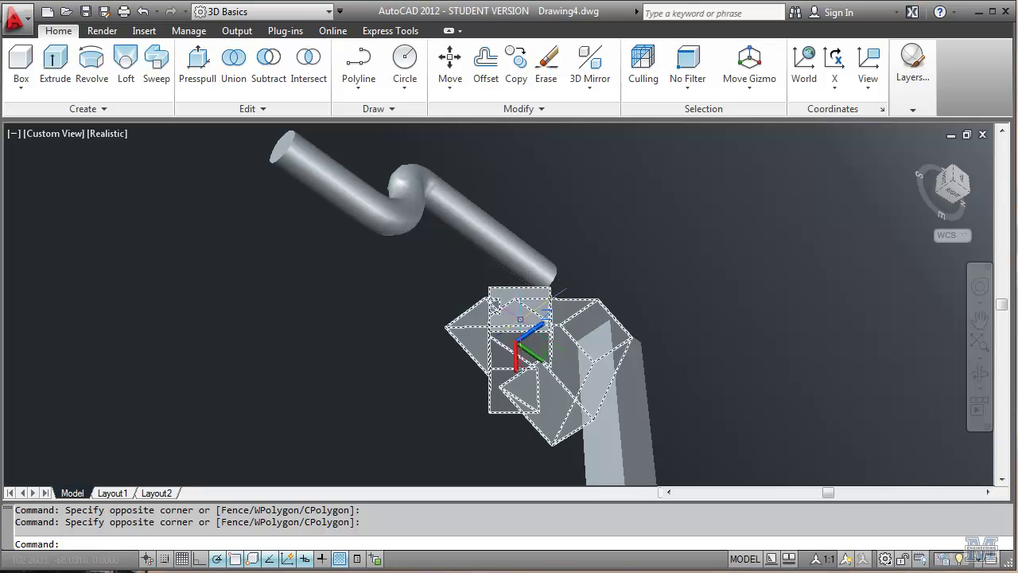
Preview the Front-Right and Bottom views, then settle on SE Isometric.
click(493, 255)
key(Escape)
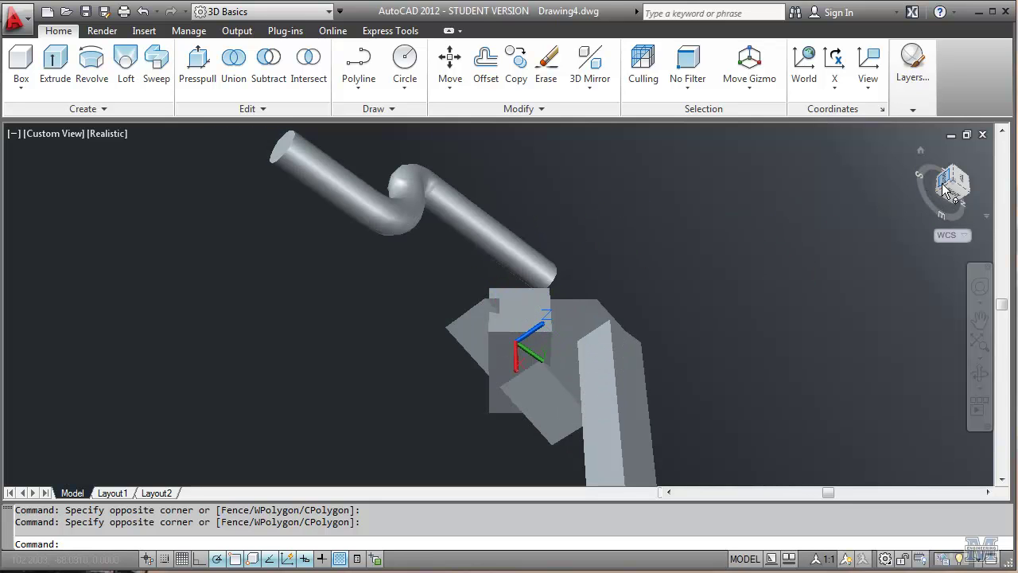
click(945, 185)
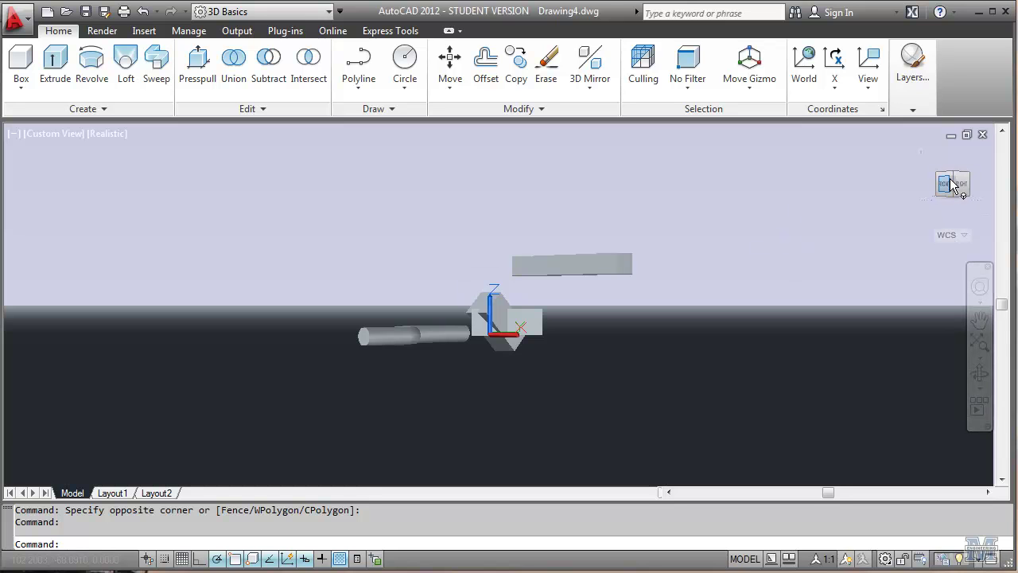
click(955, 179)
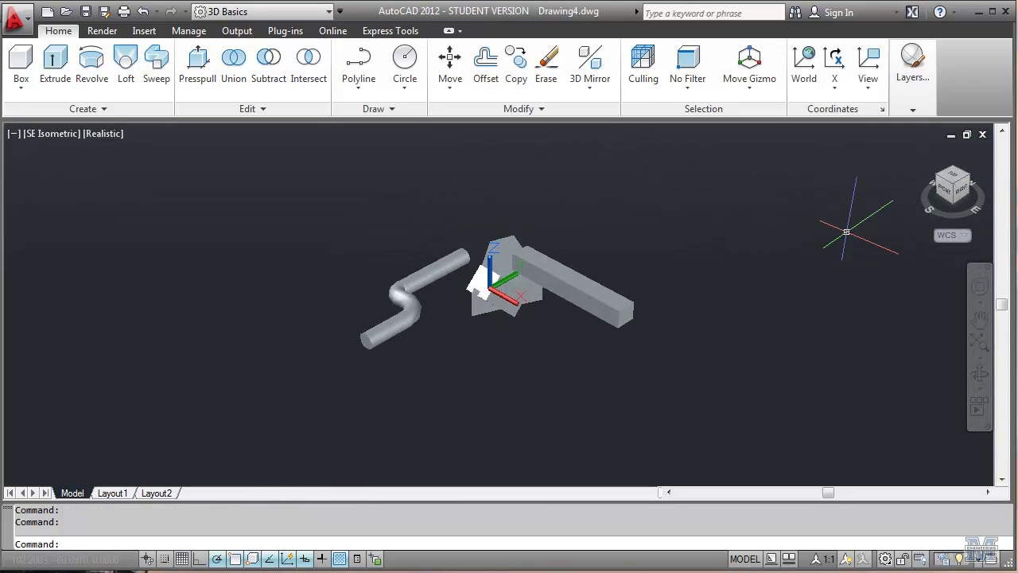
click(57, 134)
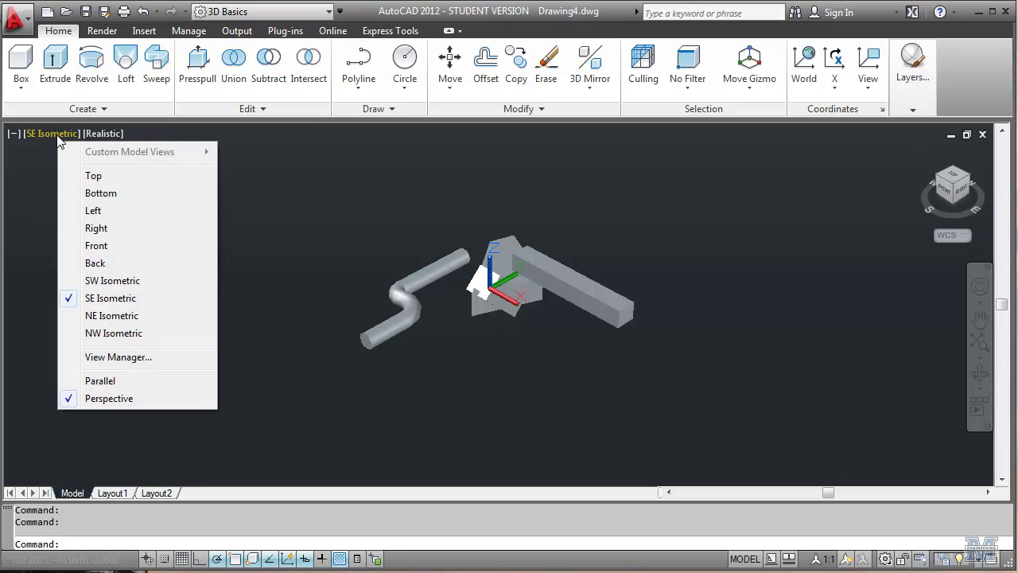
click(99, 194)
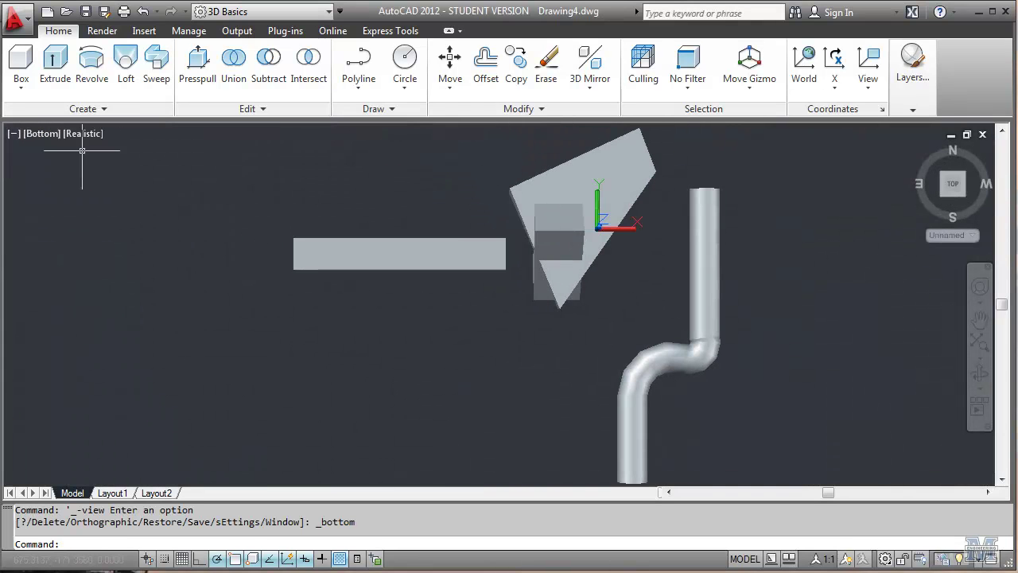
click(54, 133)
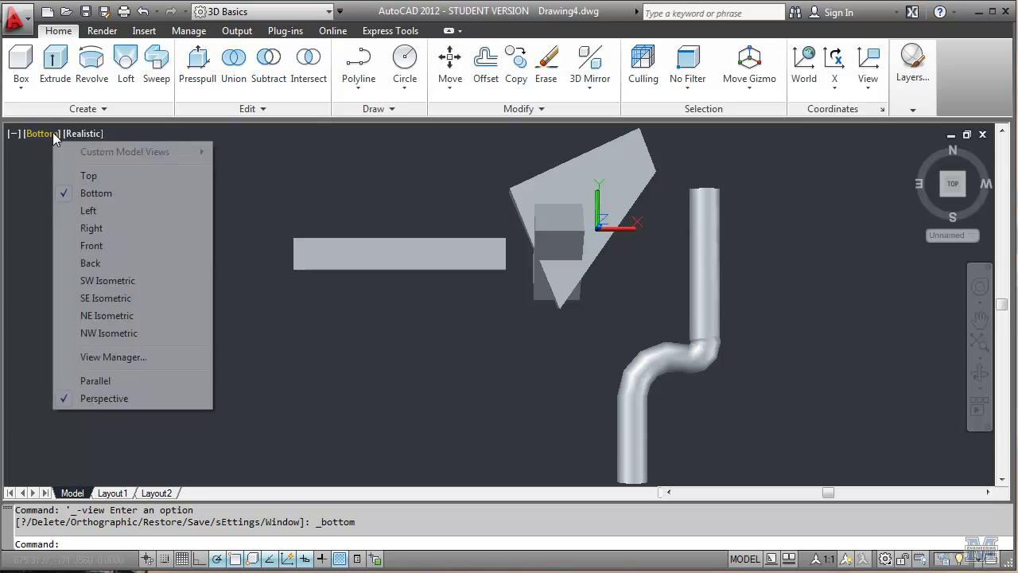
click(77, 297)
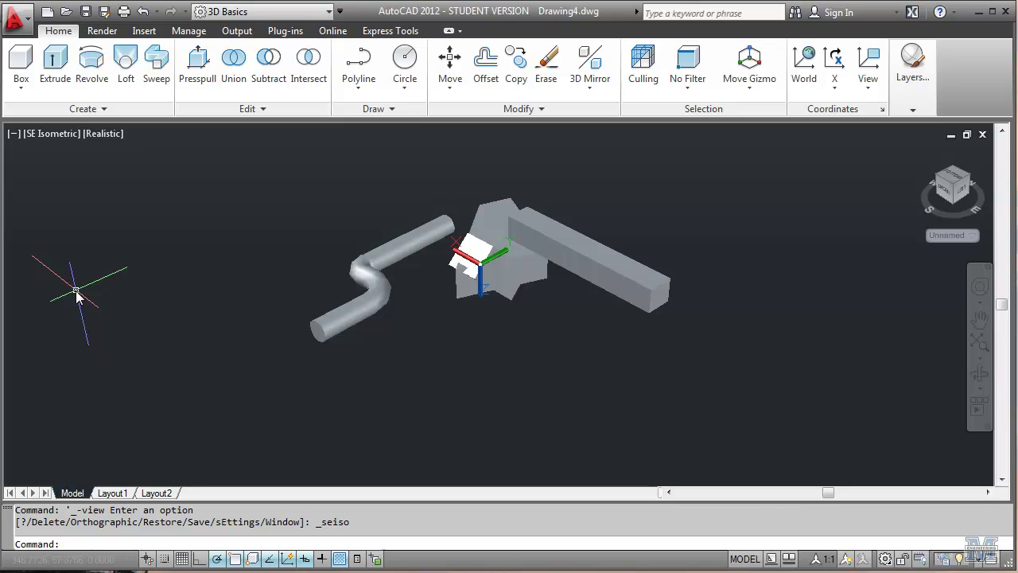
scroll(354, 243, up, 3)
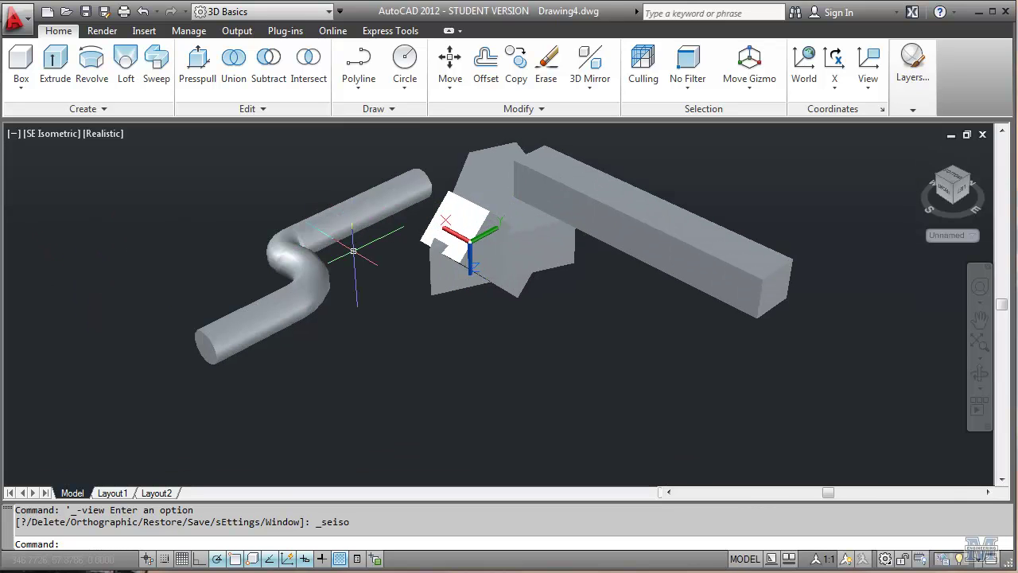
click(104, 133)
click(136, 176)
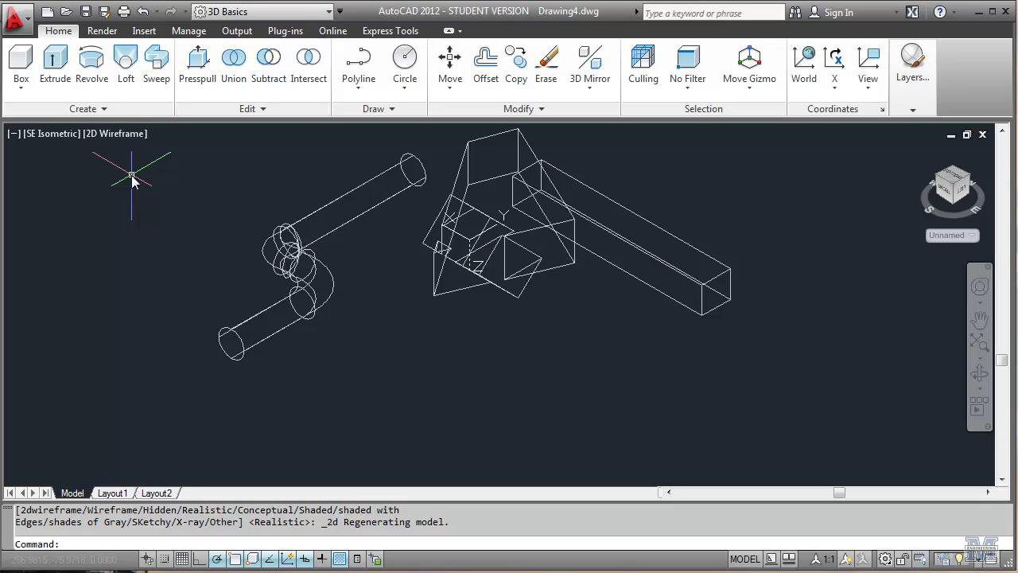
click(123, 135)
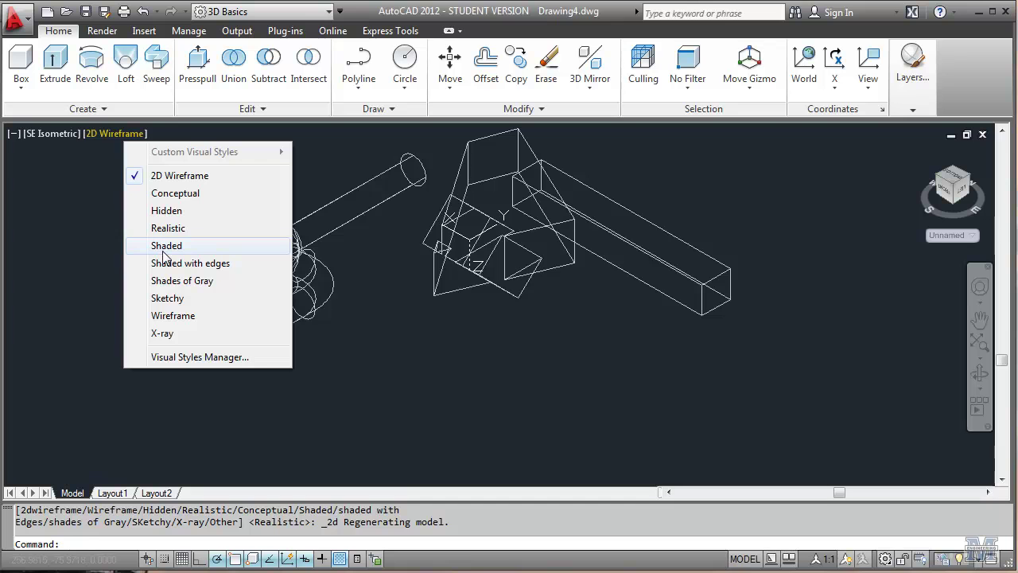
click(175, 298)
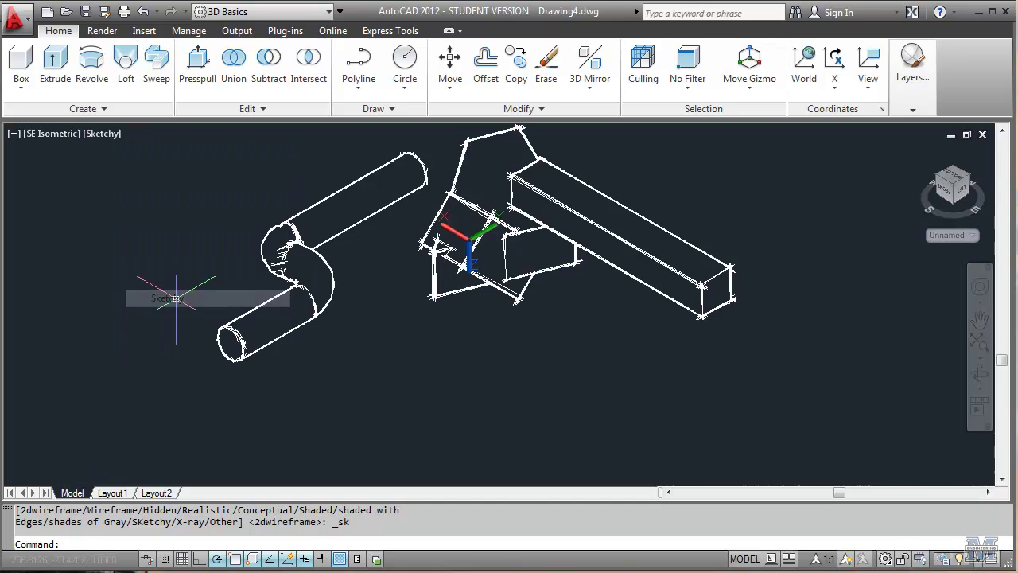
click(102, 133)
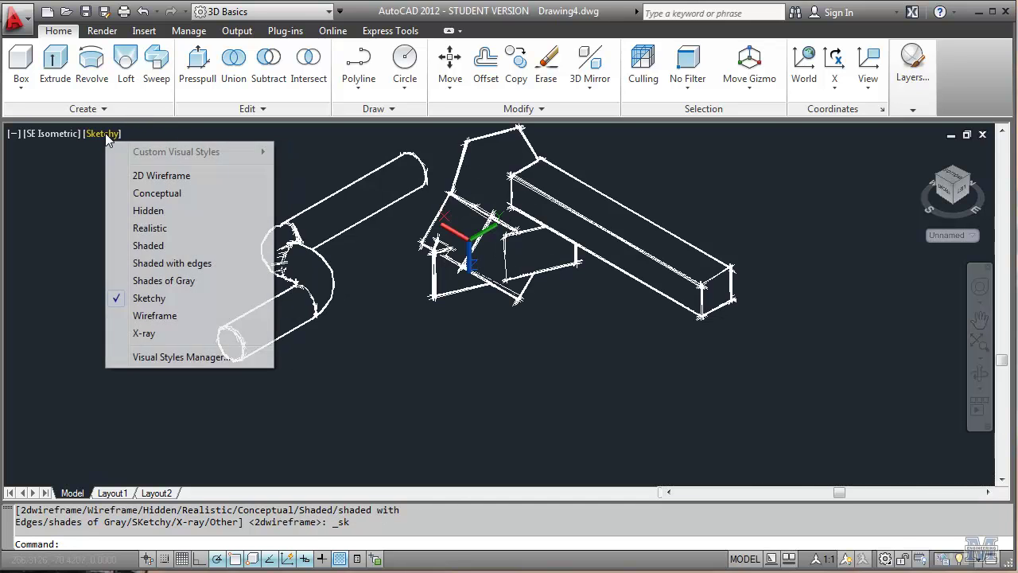
click(148, 228)
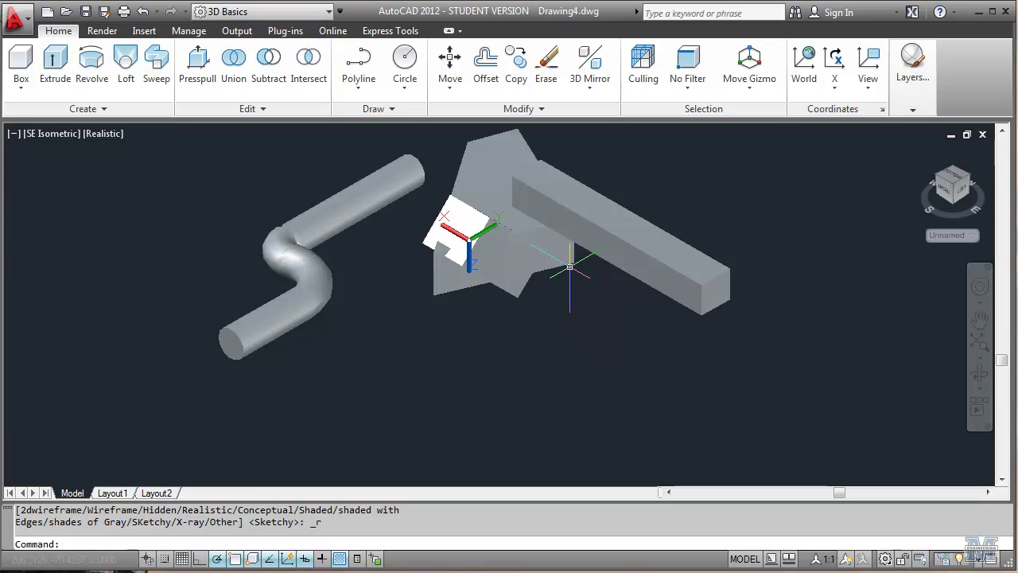
key(ctrl+z)
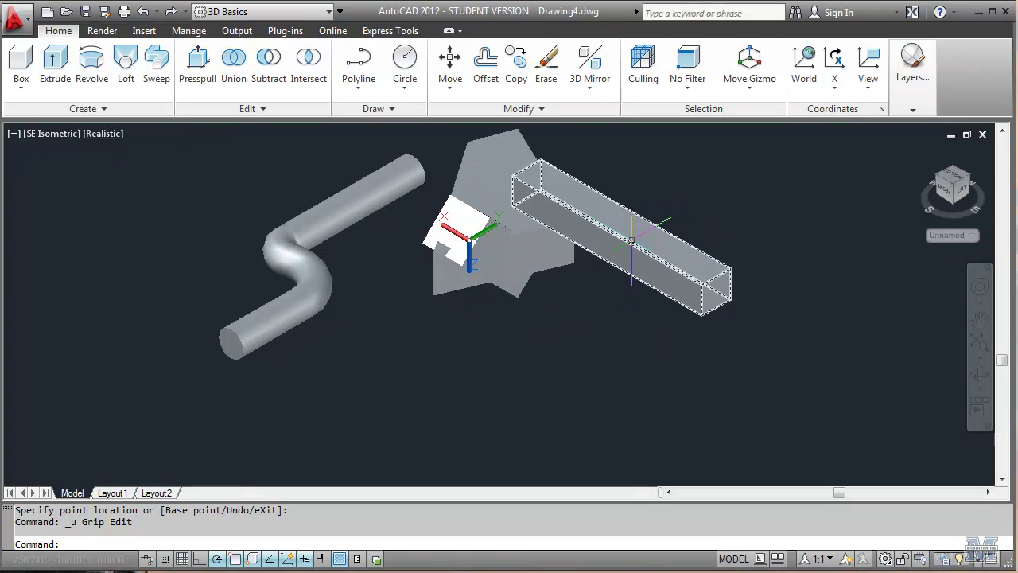
Raise the long box's top face along Z and pull its top edge out along X.
mouse_move(630, 238)
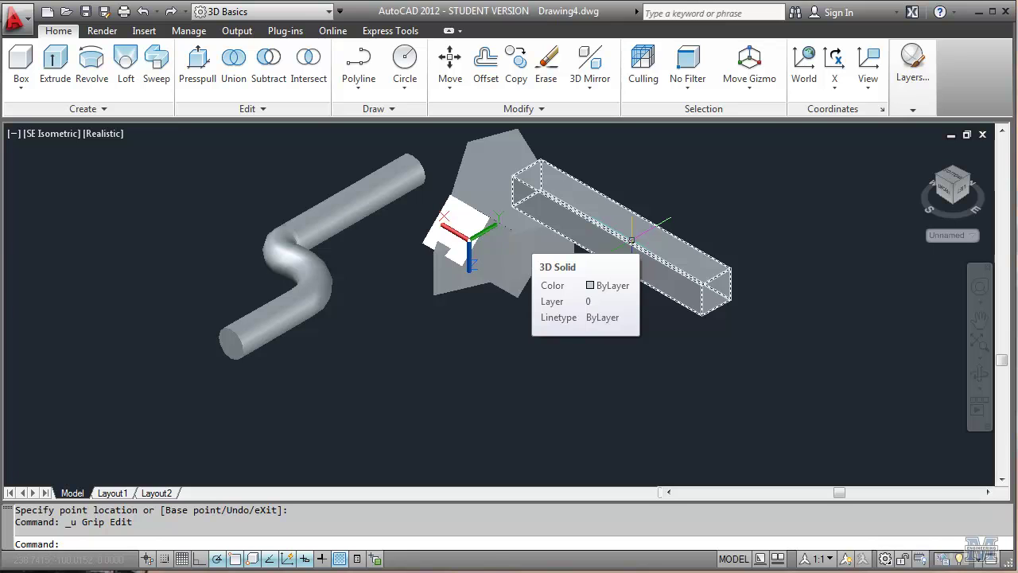
key(ctrl)
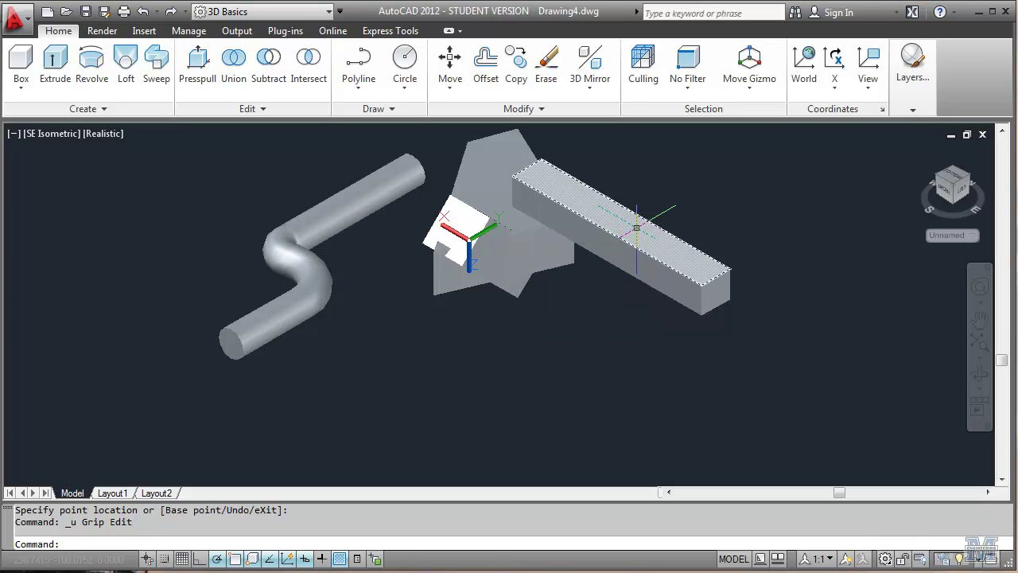
ctrl+click(636, 228)
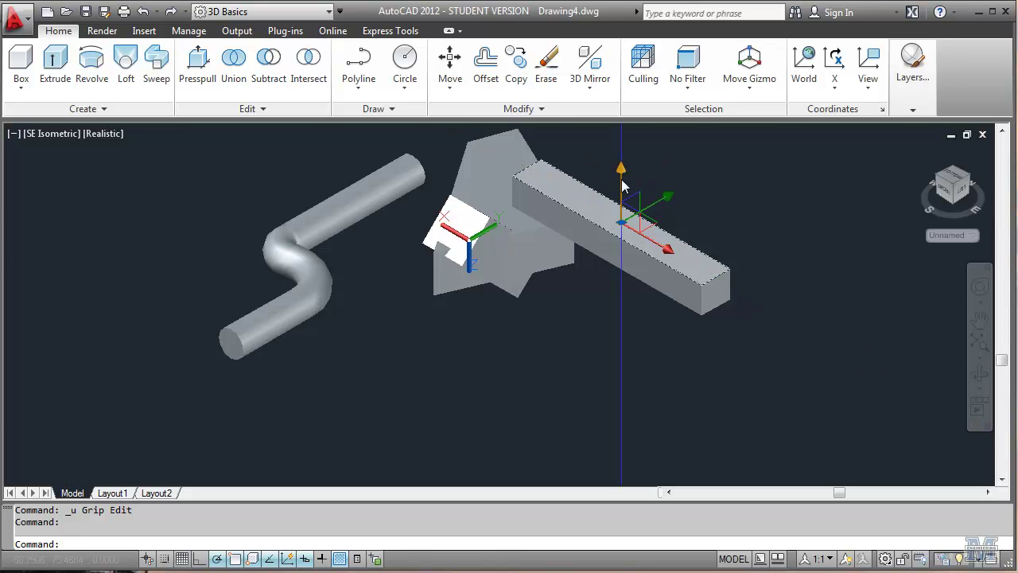
click(621, 205)
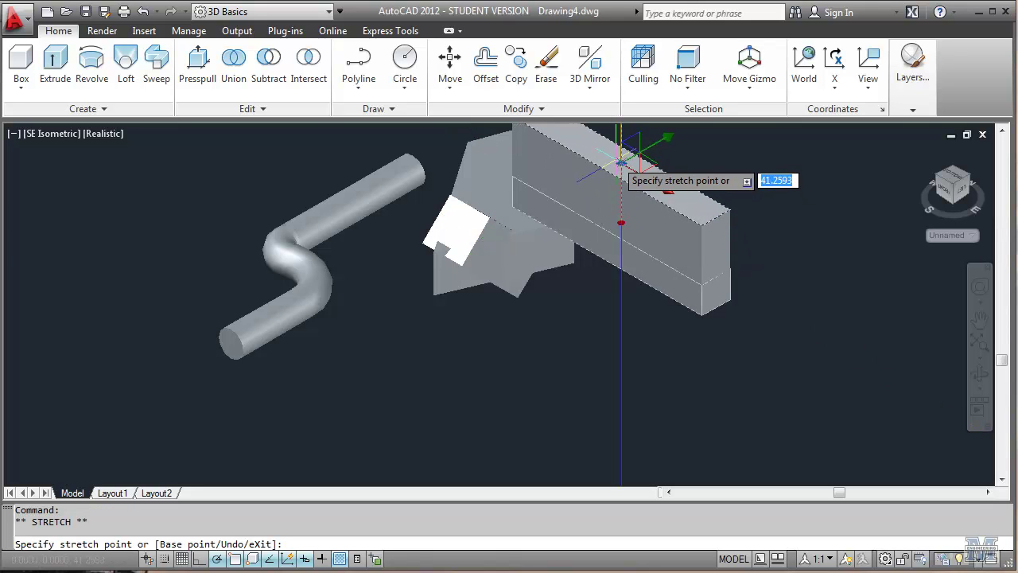
click(621, 163)
click(621, 164)
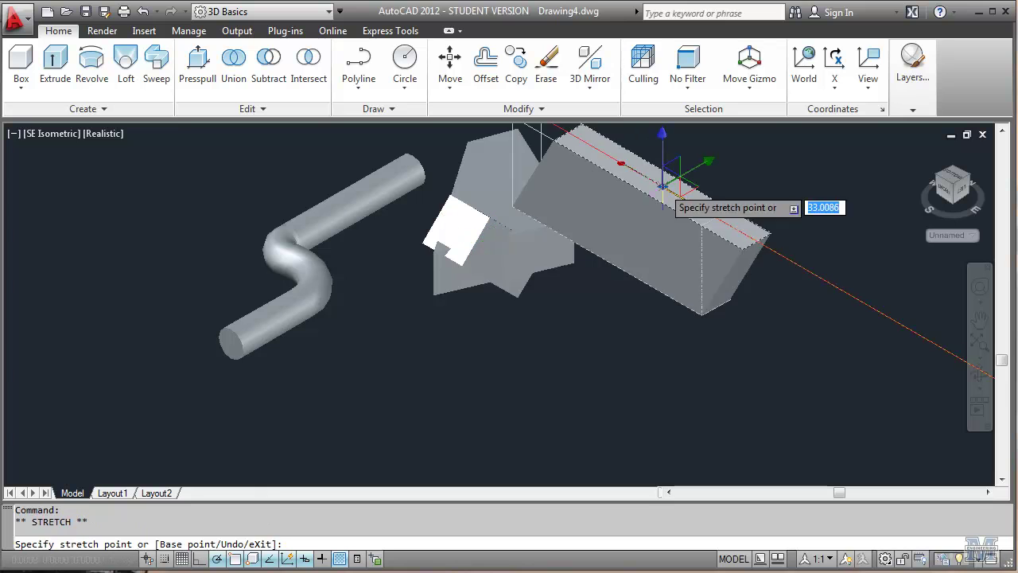
click(749, 253)
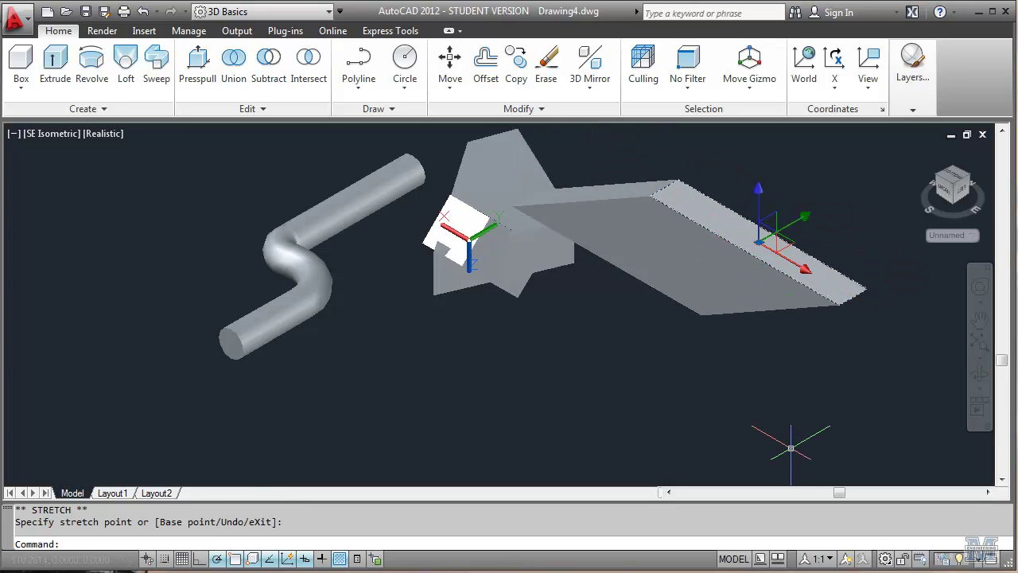